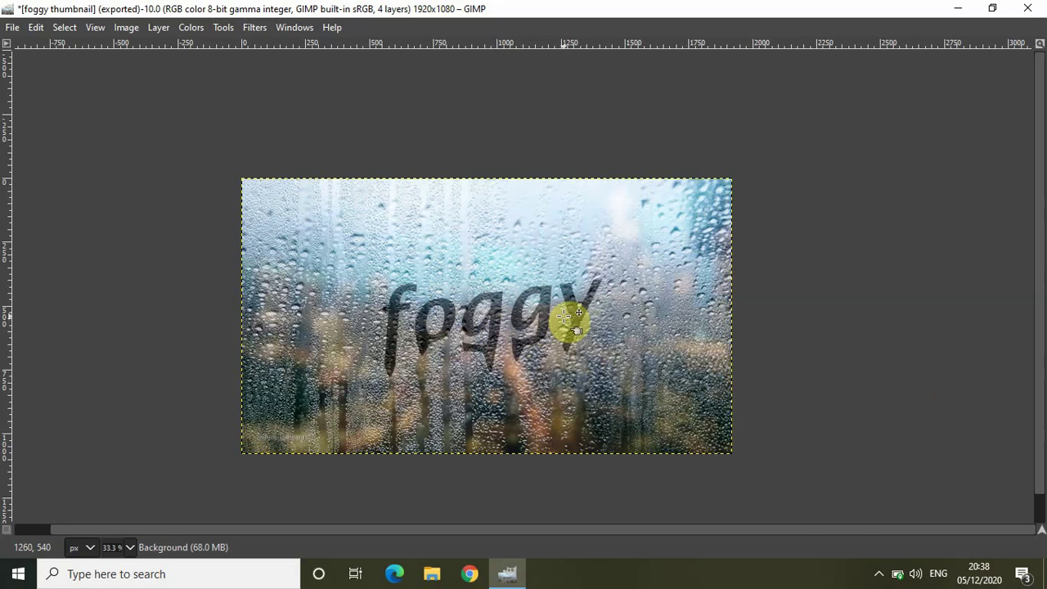
Create a new 1920 × 1080 px image filled with transparency.
key("Tab")
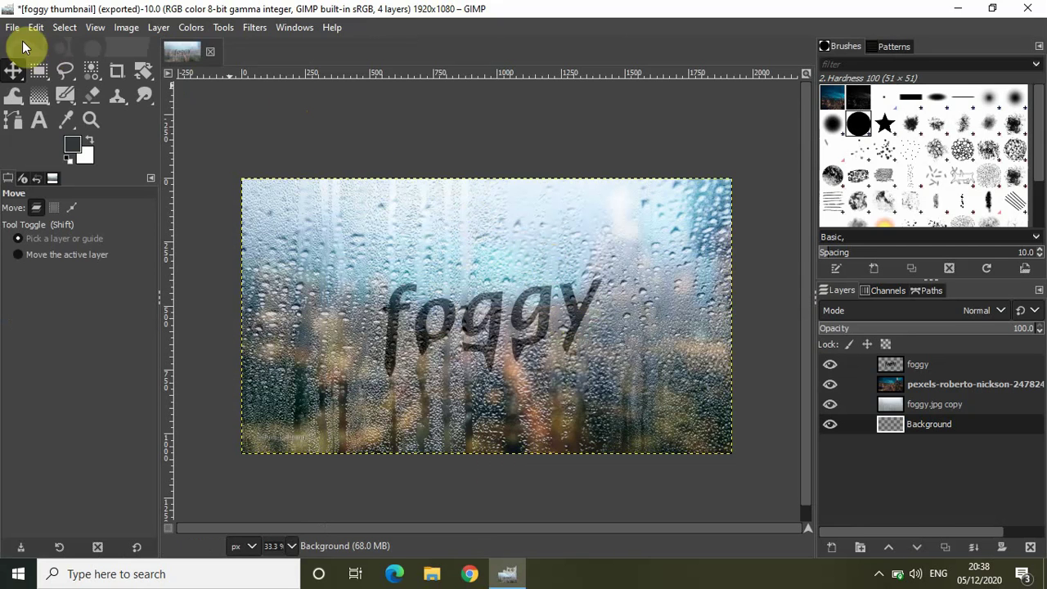
left_click(11, 33)
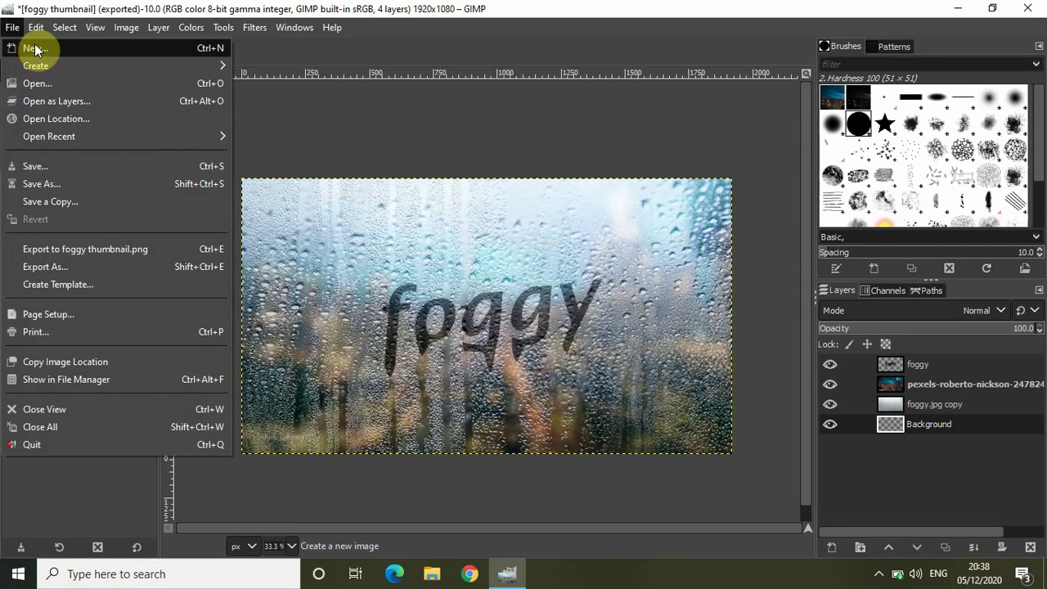
left_click(35, 45)
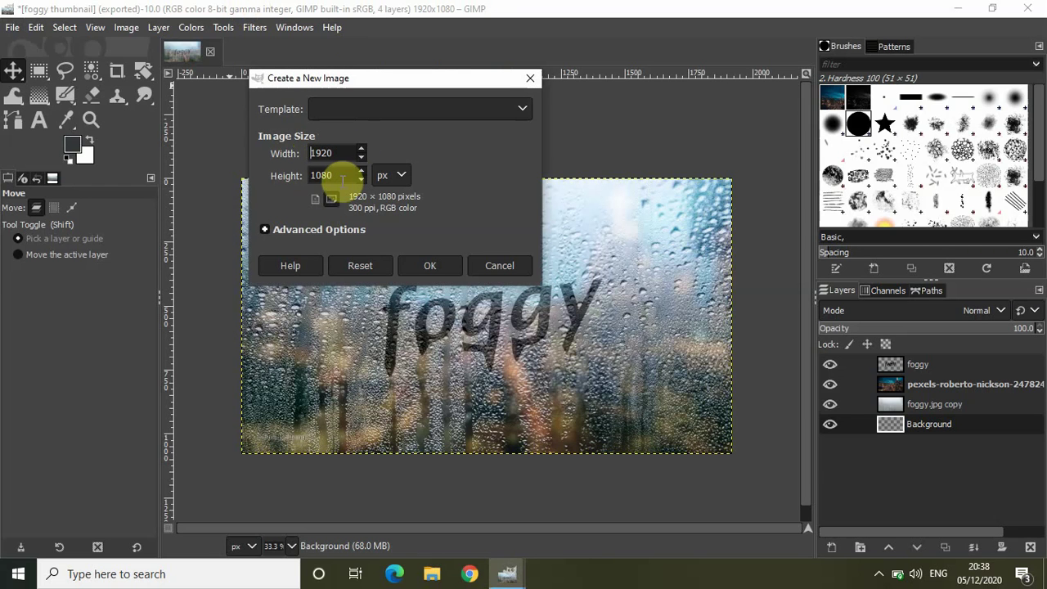
left_click(320, 231)
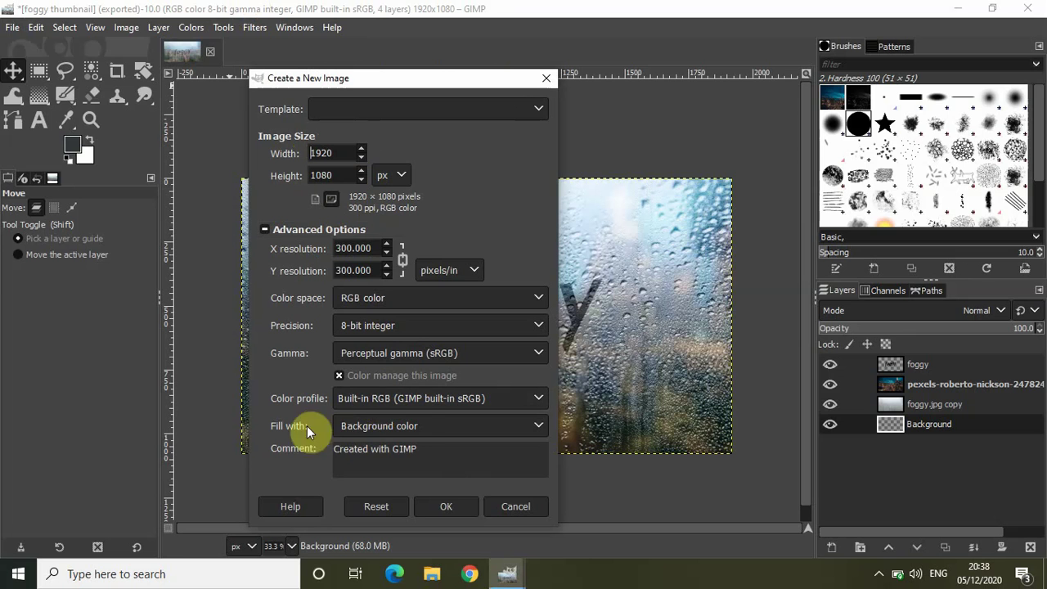
left_click(420, 425)
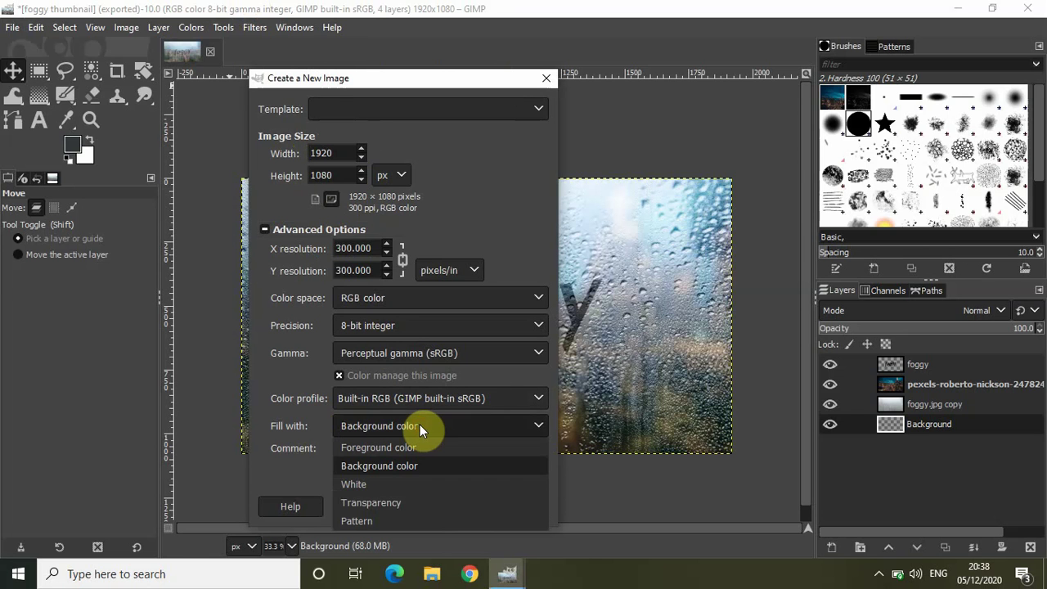
left_click(420, 502)
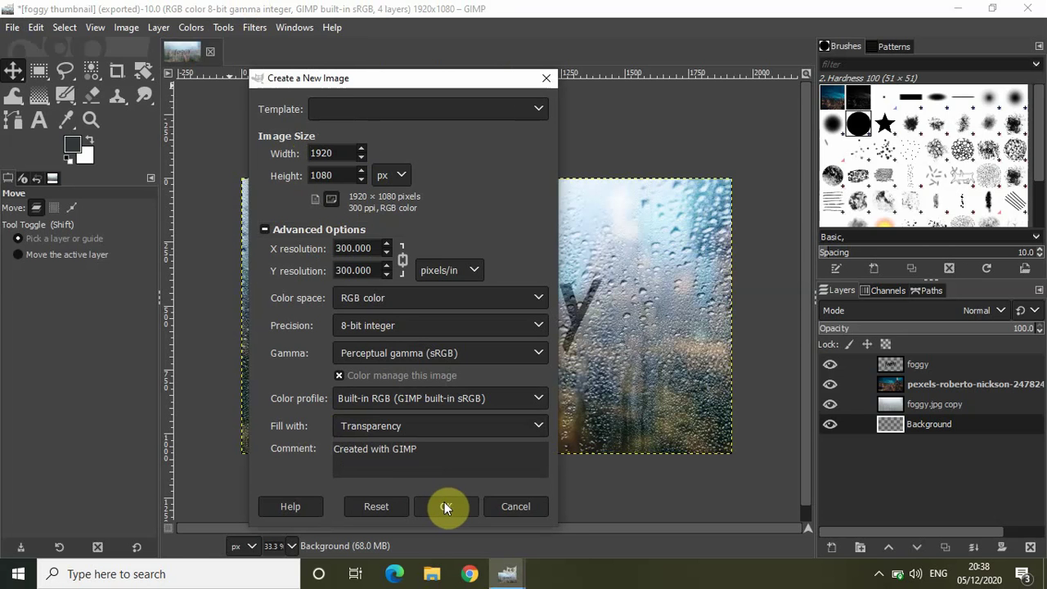
left_click(446, 506)
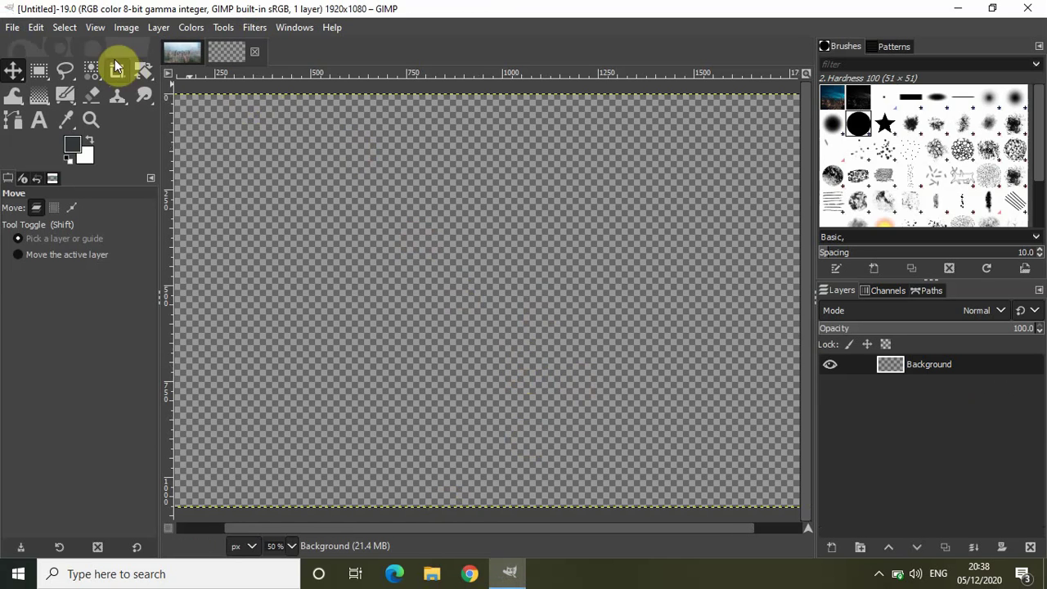
Open the Pexels night city skyline JPG from the Downloads folder, converting it to the built-in sRGB color profile.
left_click(99, 29)
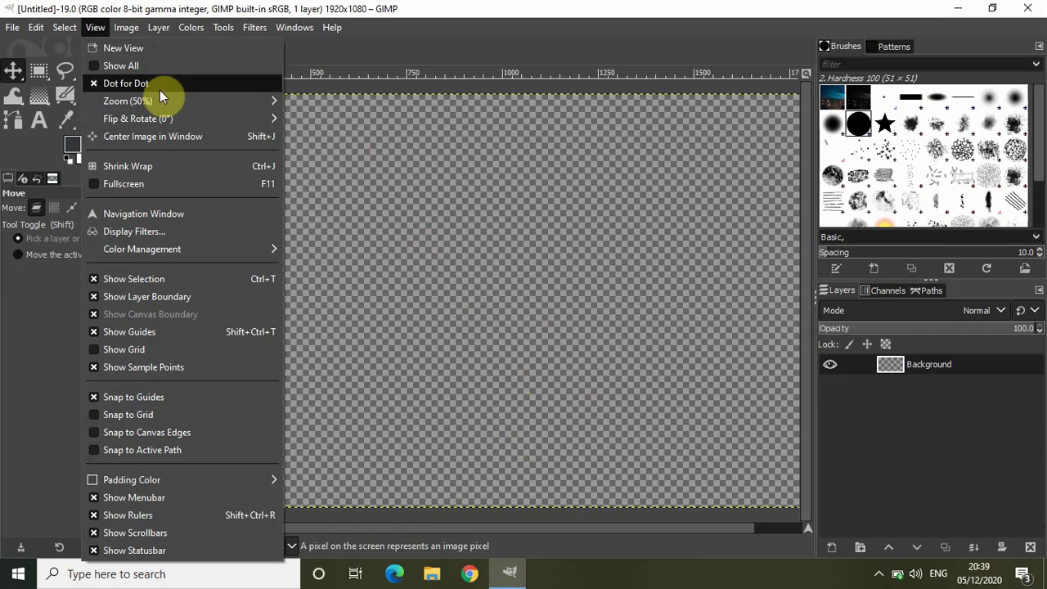
mouse_move(164, 101)
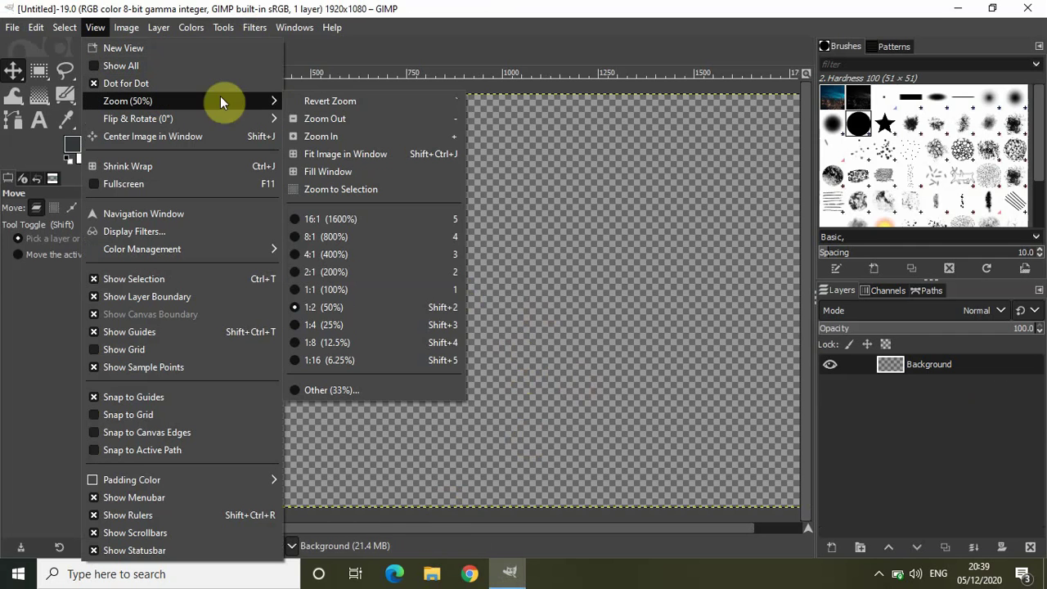
left_click(327, 120)
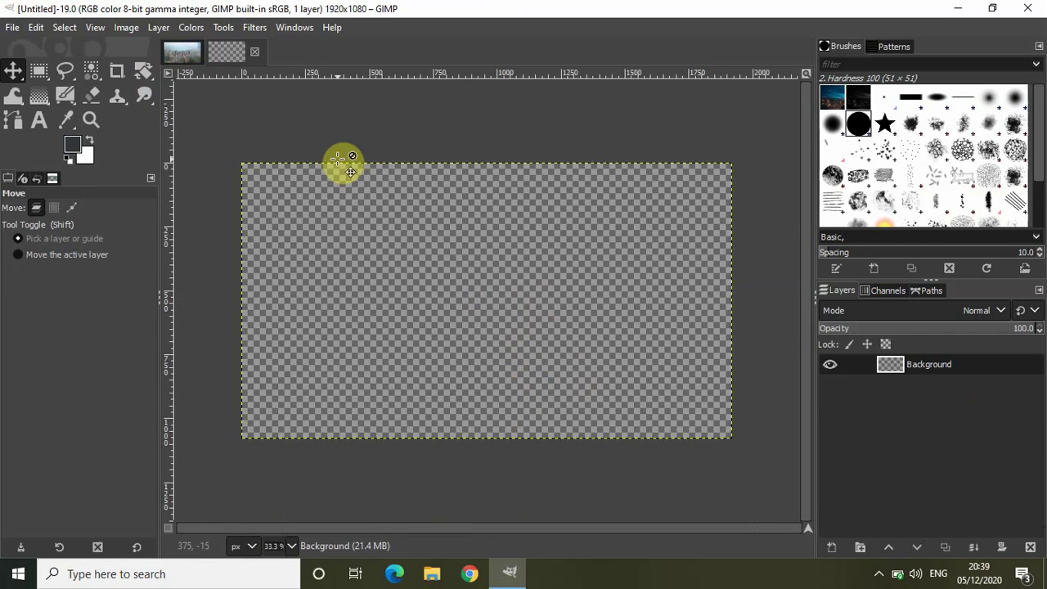
left_click(183, 50)
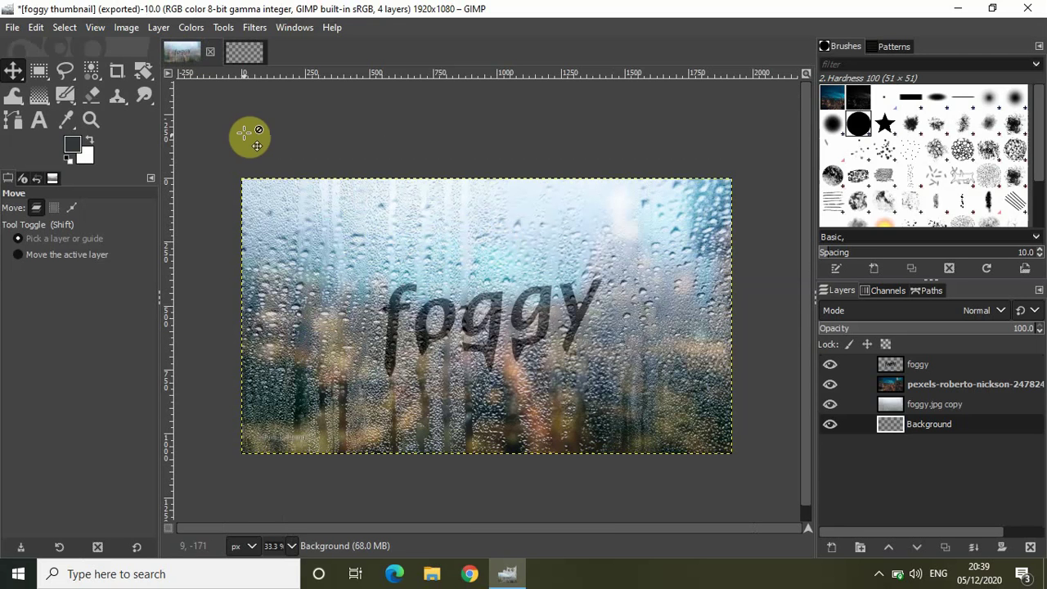
left_click(235, 59)
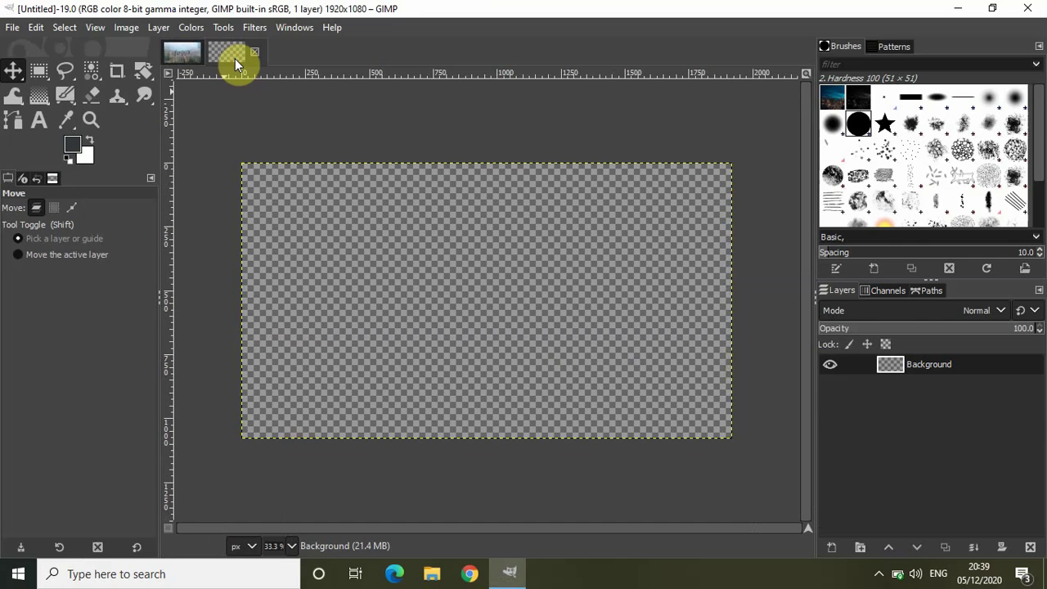
left_click(13, 27)
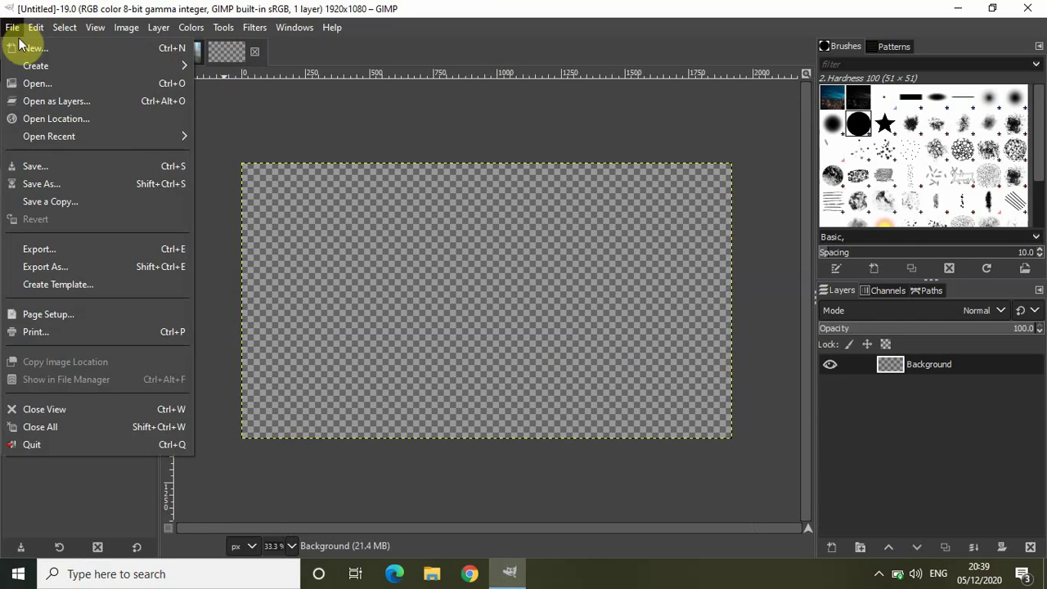
left_click(43, 83)
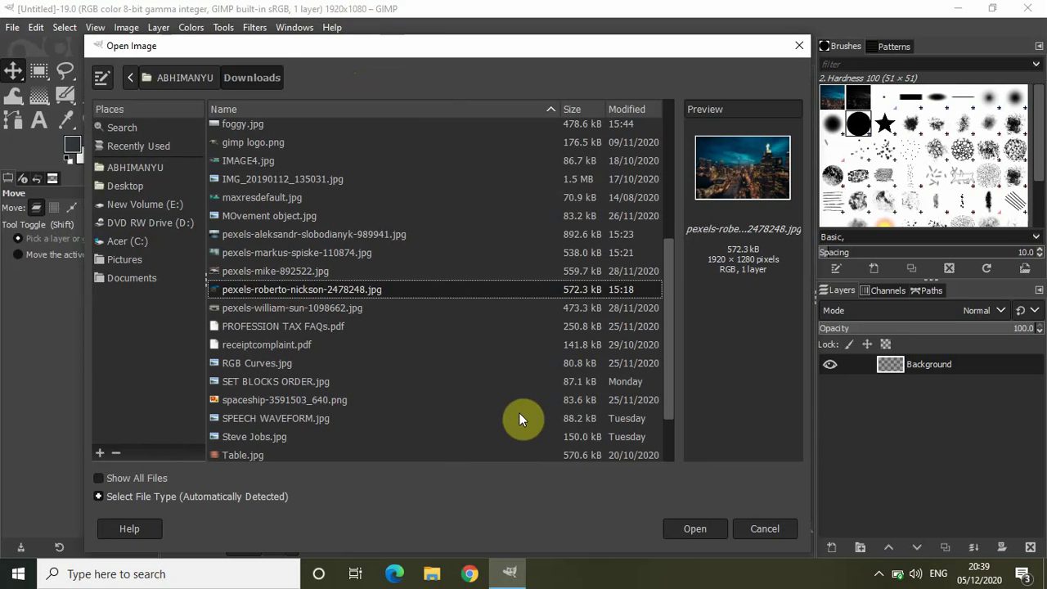
left_click(694, 529)
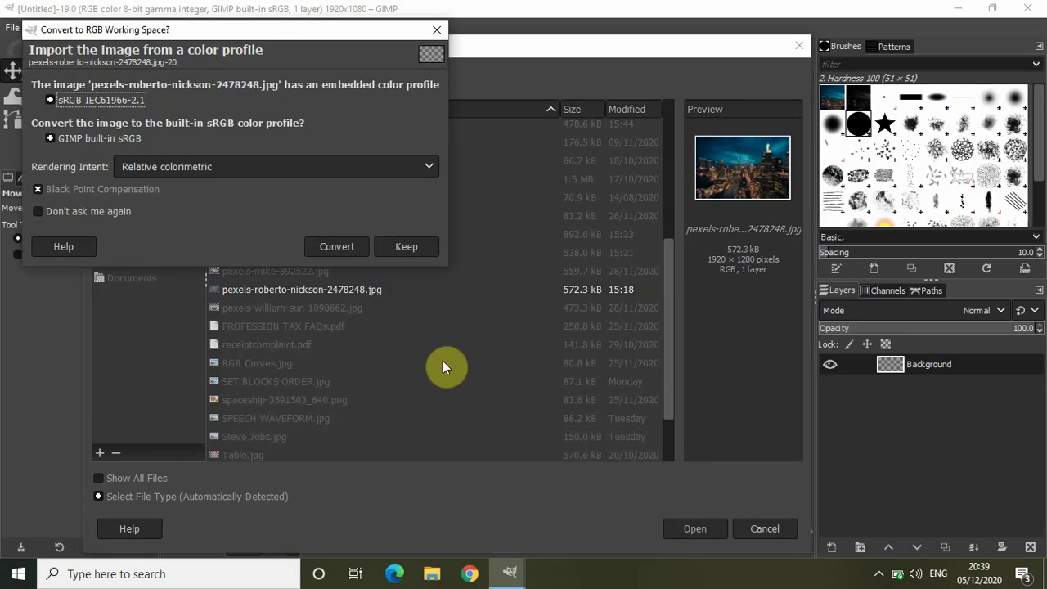
left_click(332, 252)
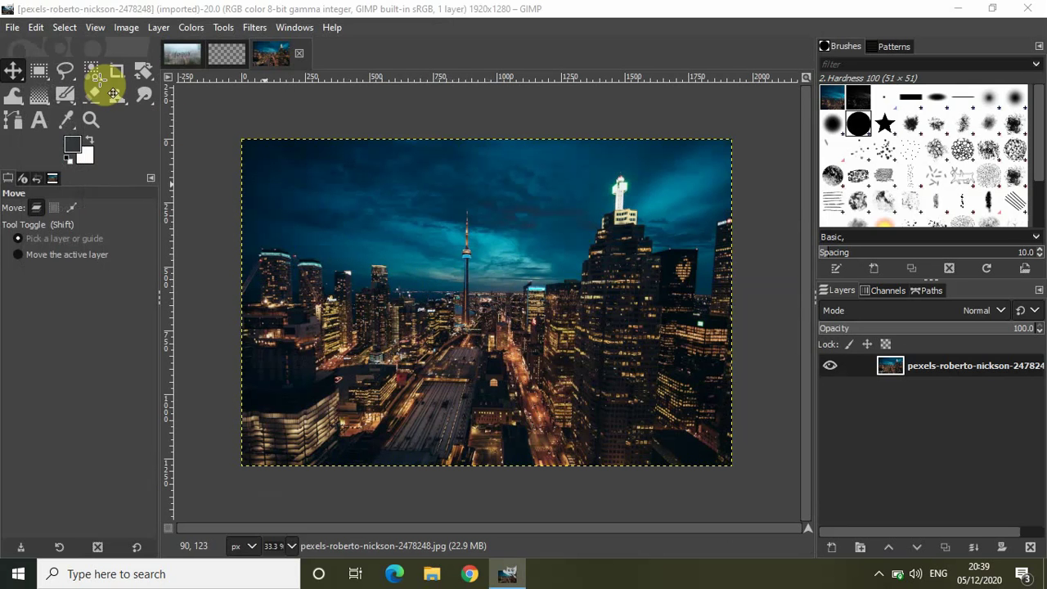
Open foggy.jpg from the Downloads folder as a separate image.
left_click(14, 27)
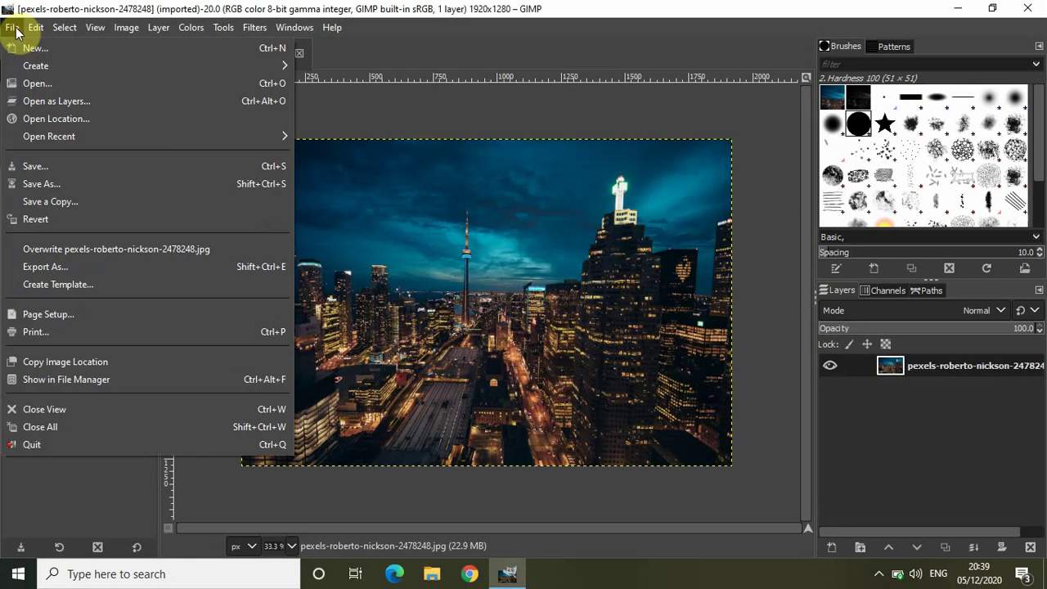
left_click(63, 84)
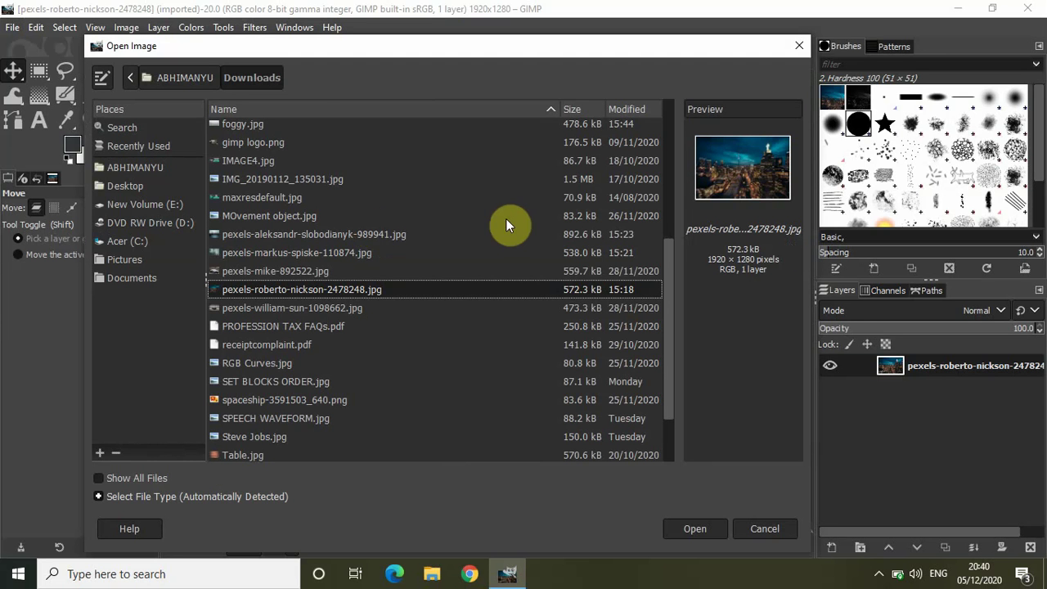
left_click(249, 124)
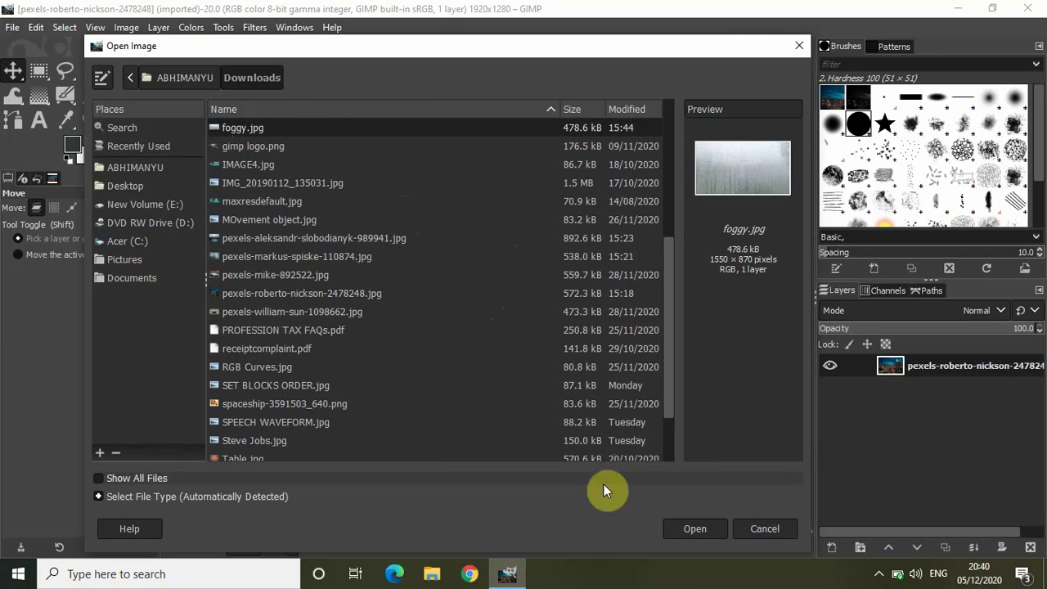
left_click(690, 531)
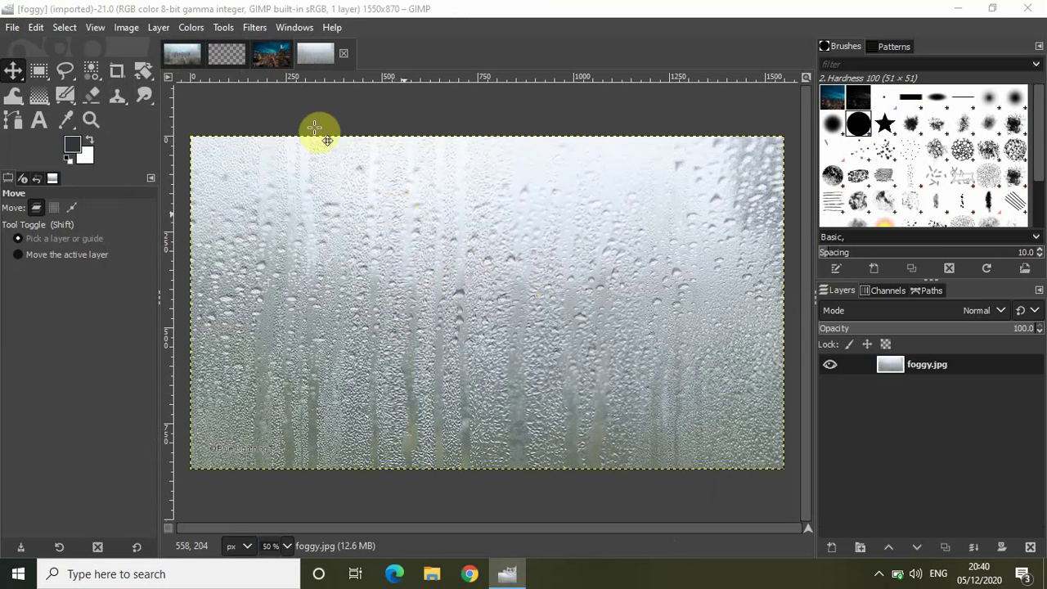
left_click(275, 54)
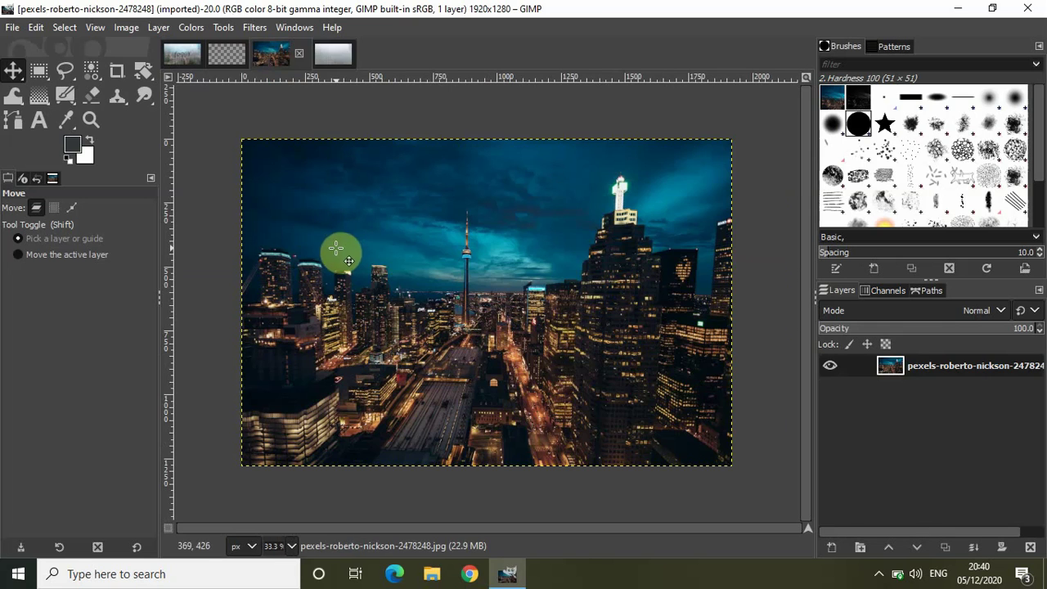
left_click(331, 51)
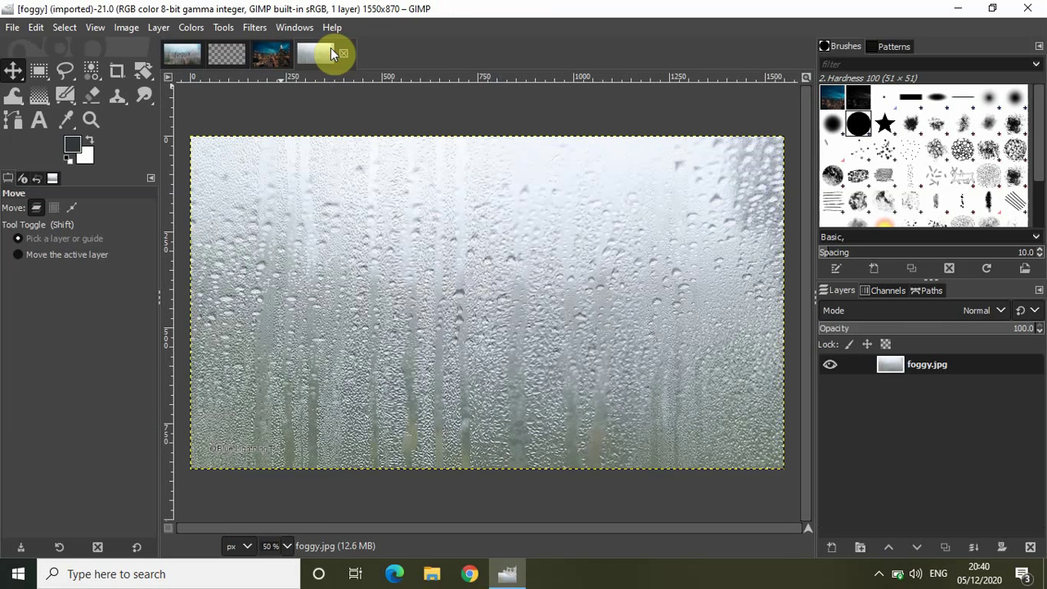
Copy the foggy.jpg image and paste it as a new layer into the untitled transparent image.
left_click(35, 28)
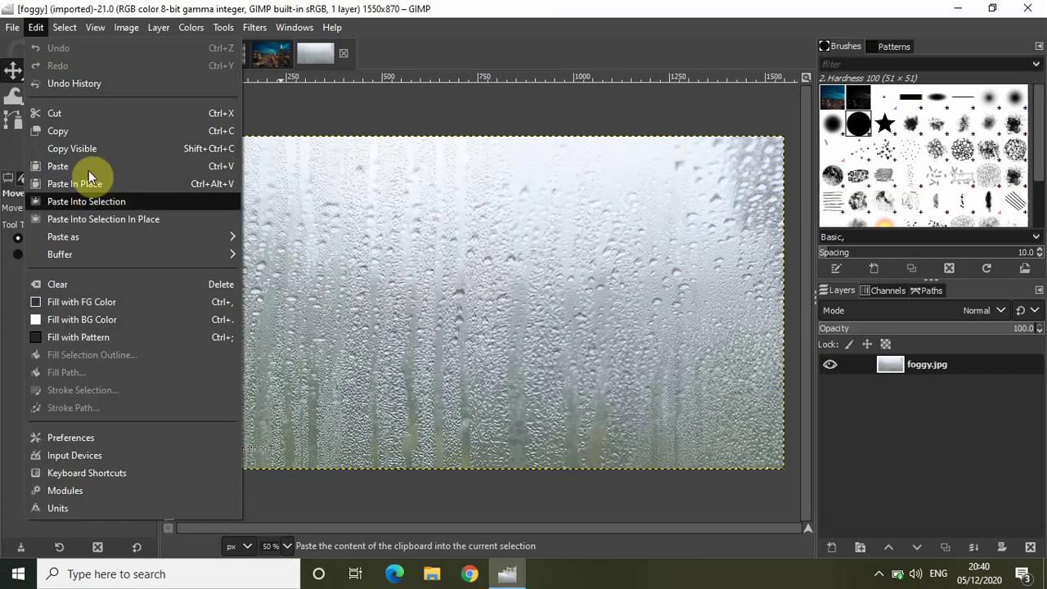
left_click(87, 131)
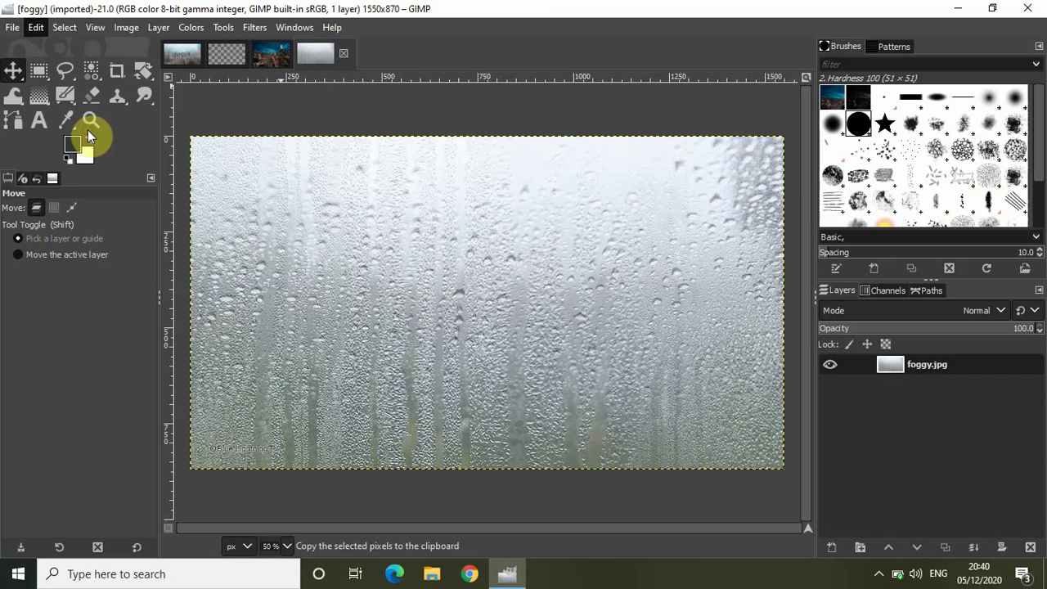
left_click(220, 53)
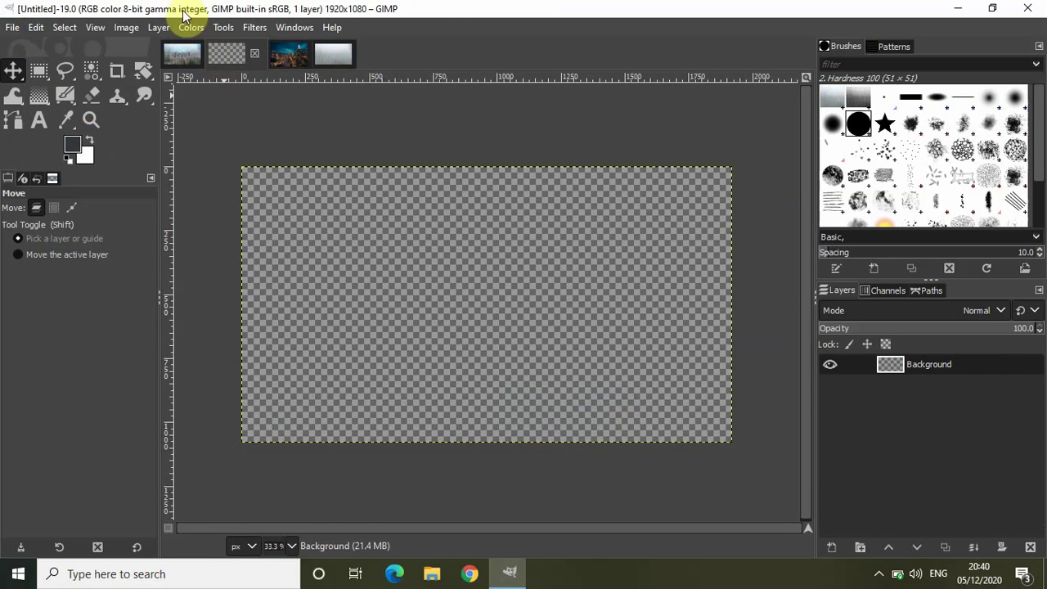
left_click(36, 31)
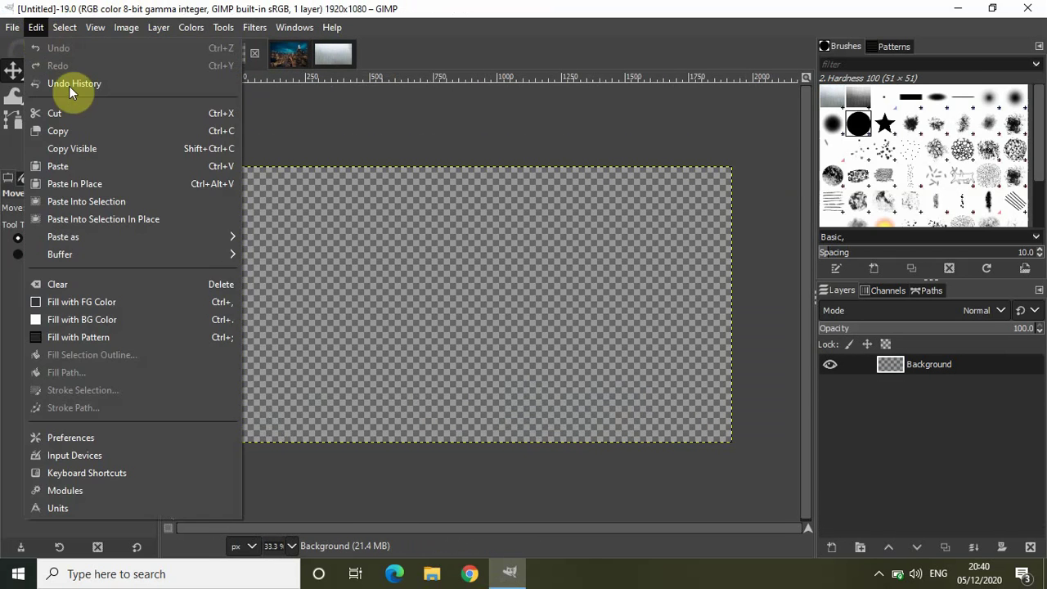
mouse_move(128, 237)
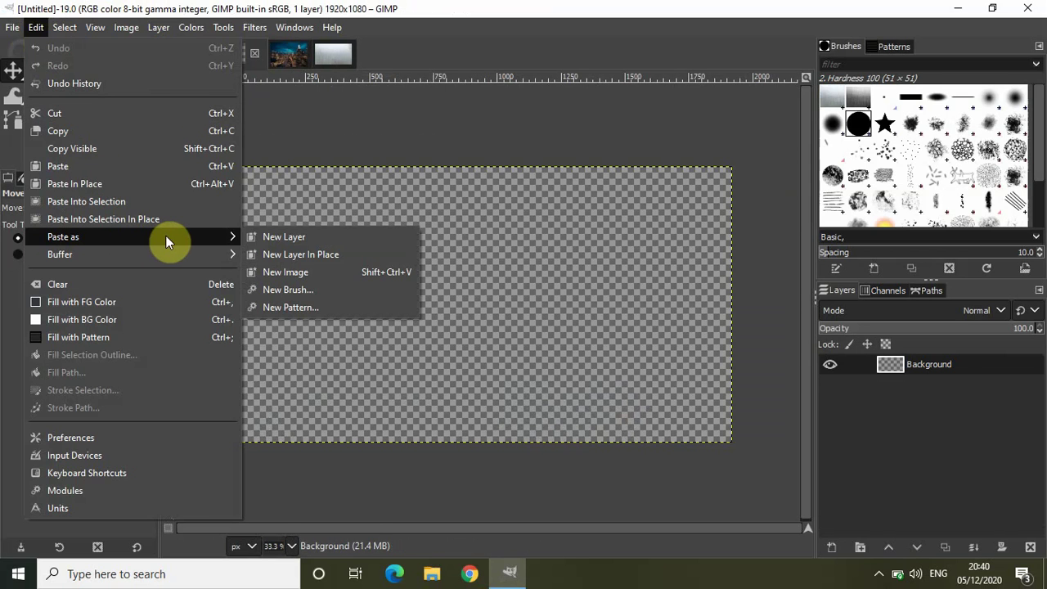
left_click(311, 237)
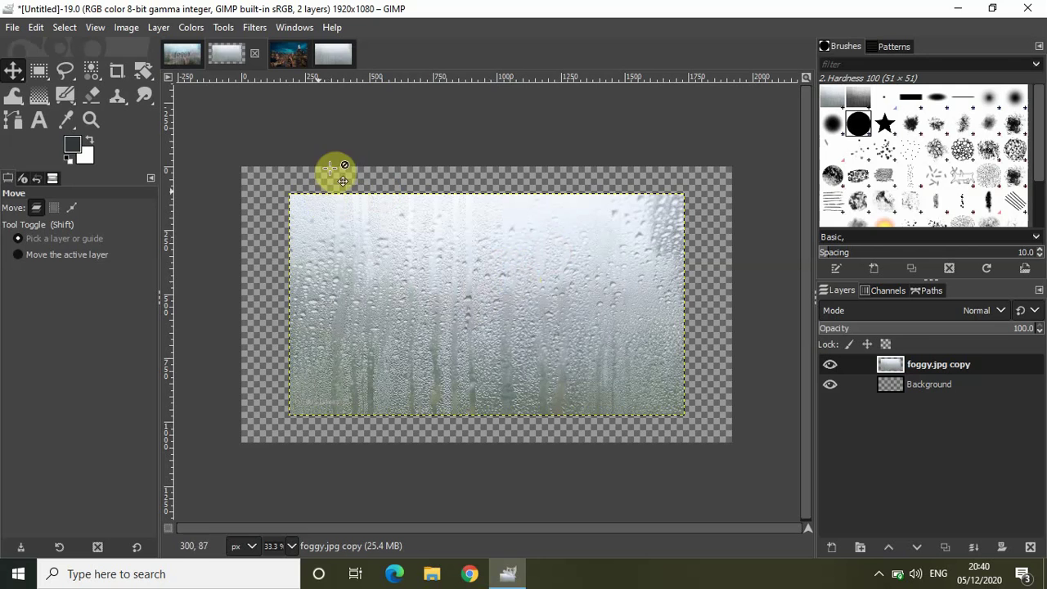
Scale the pasted foggy layer with kept aspect ratio to about 1926 × 1081 px so it covers the whole canvas.
left_click(221, 26)
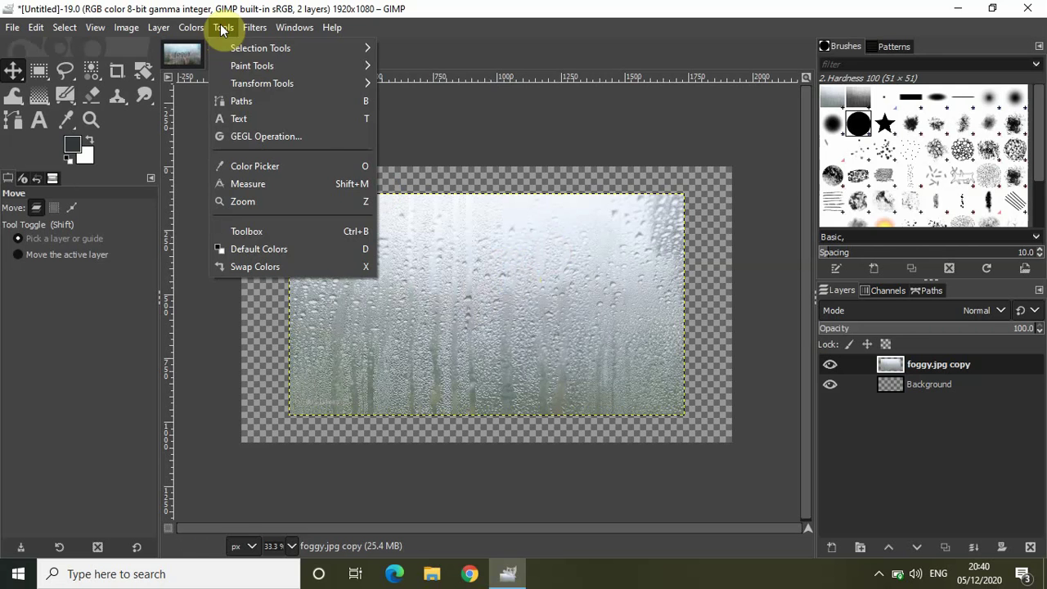
mouse_move(272, 84)
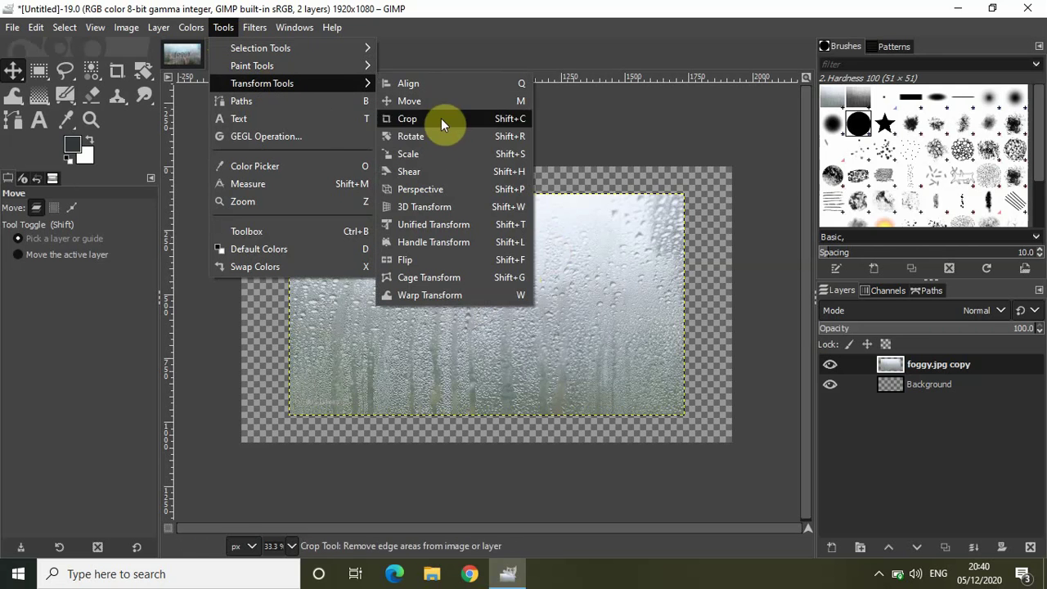
left_click(433, 154)
left_click(489, 297)
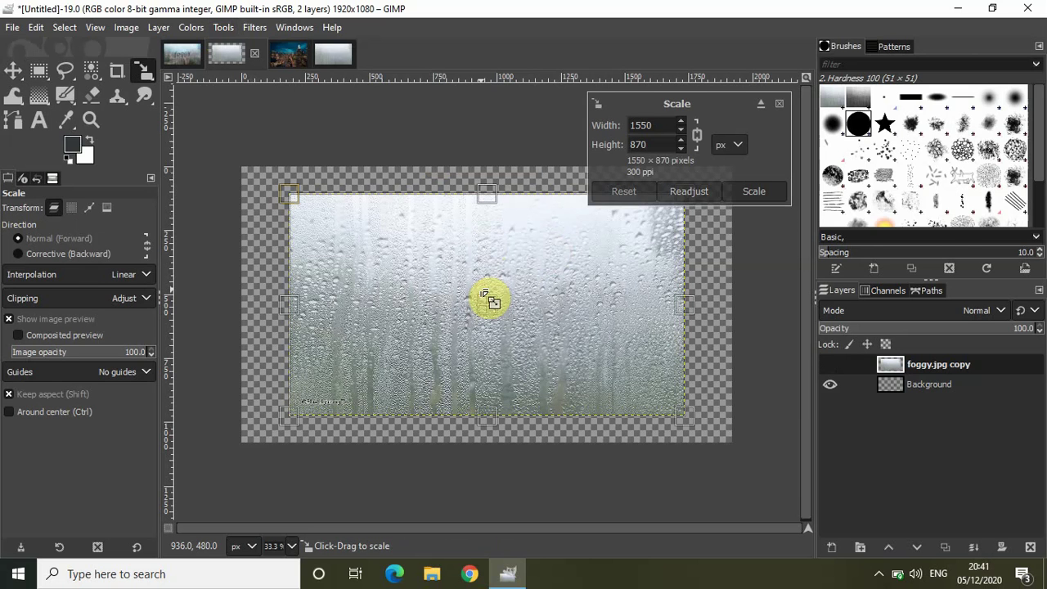
left_click_drag(360, 238, 327, 225)
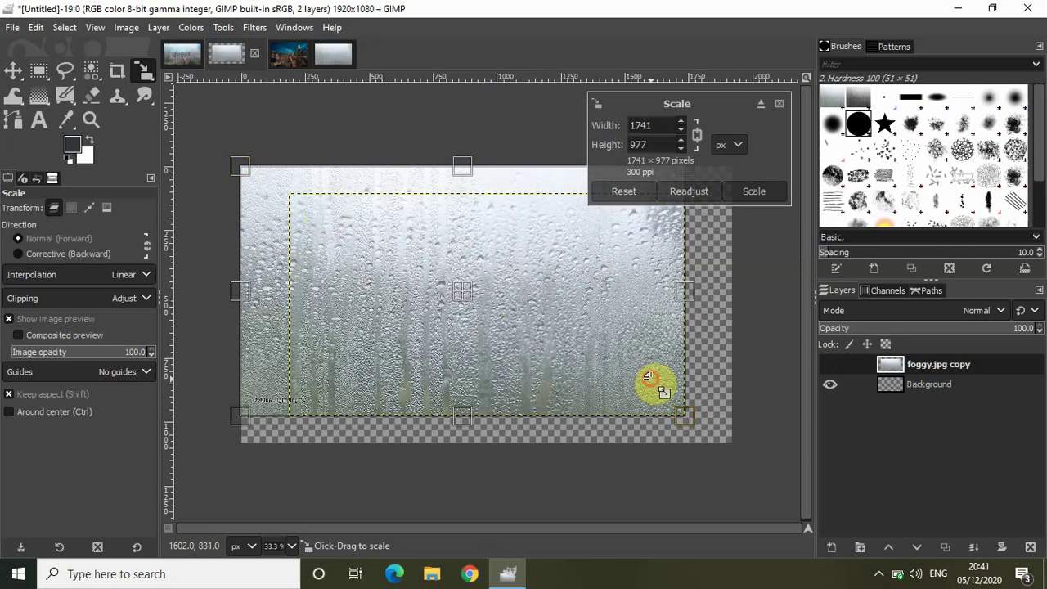
left_click_drag(648, 377, 689, 412)
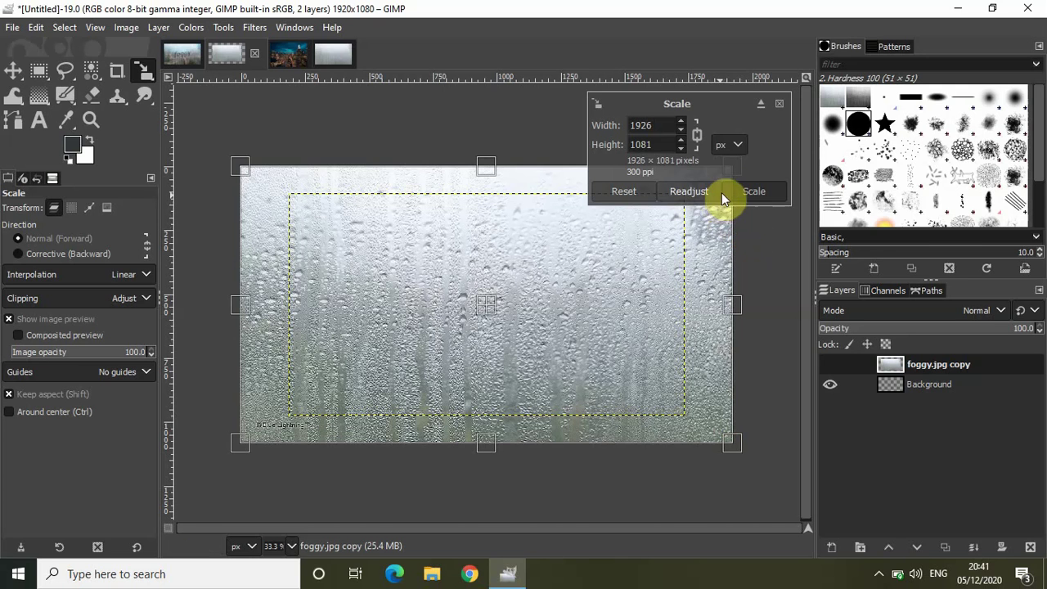
left_click(770, 191)
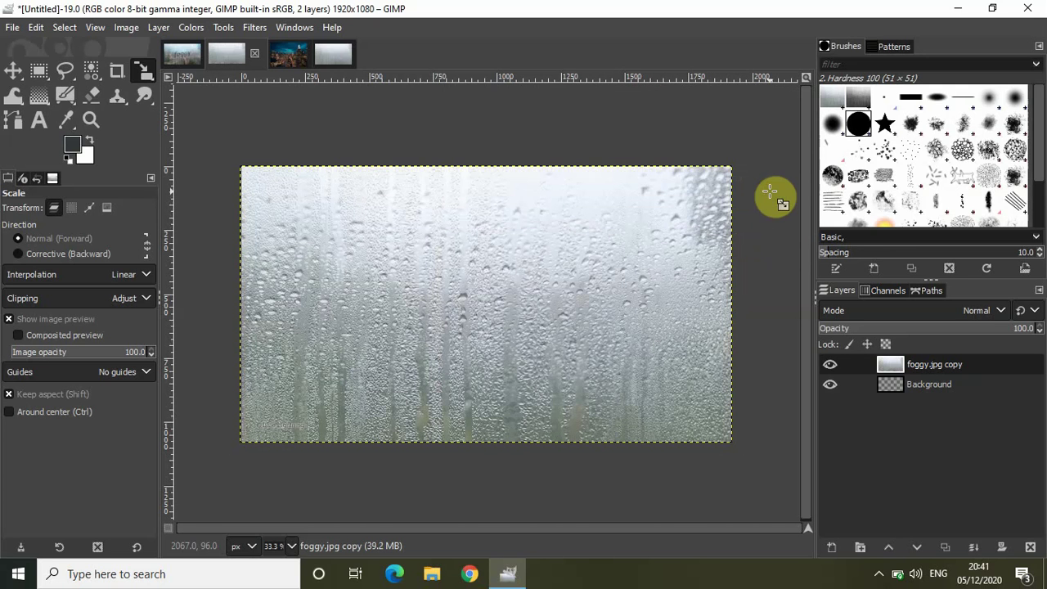
Copy the night city skyline photo and paste it as a new layer above the foggy layer in the untitled image.
left_click(935, 388)
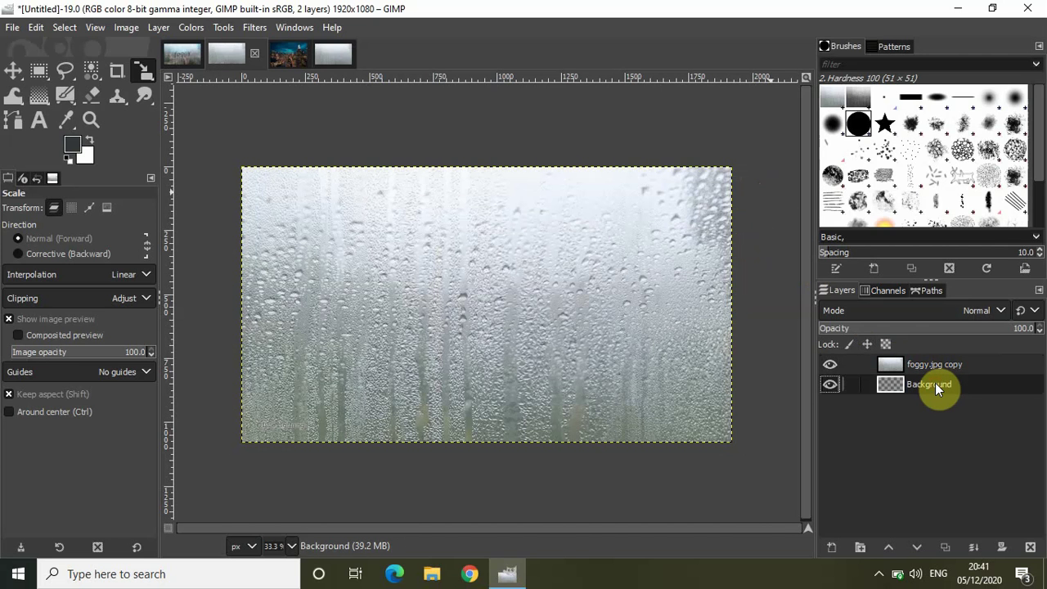
left_click(935, 368)
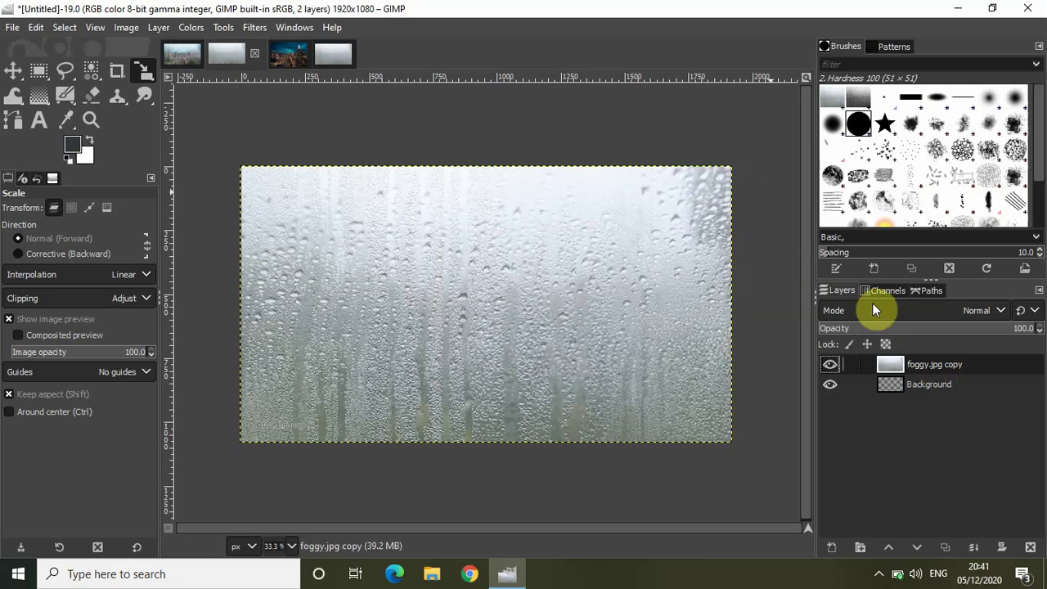
left_click_drag(289, 47, 292, 81)
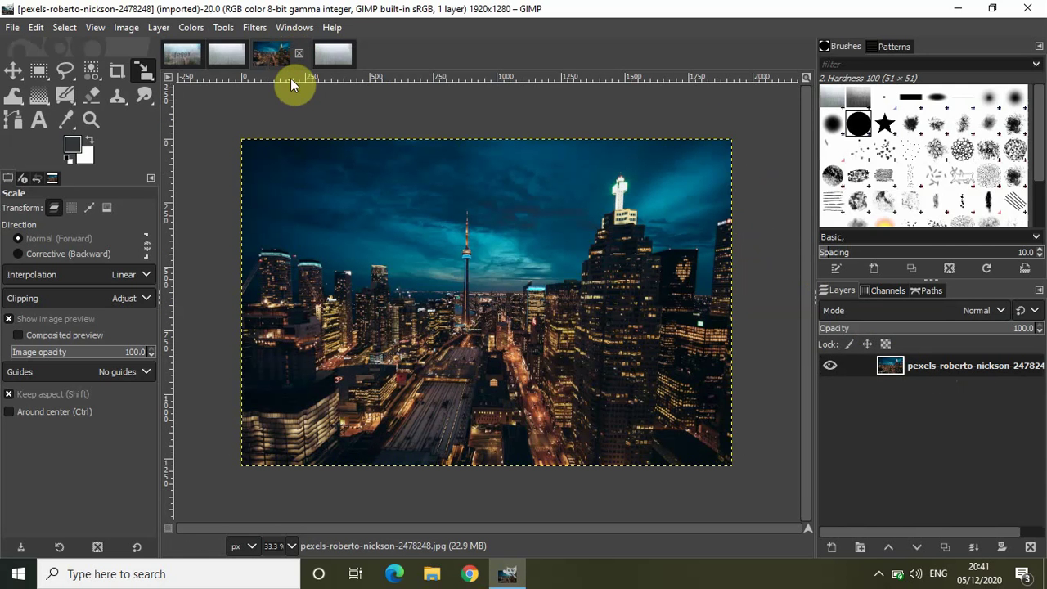
left_click(35, 28)
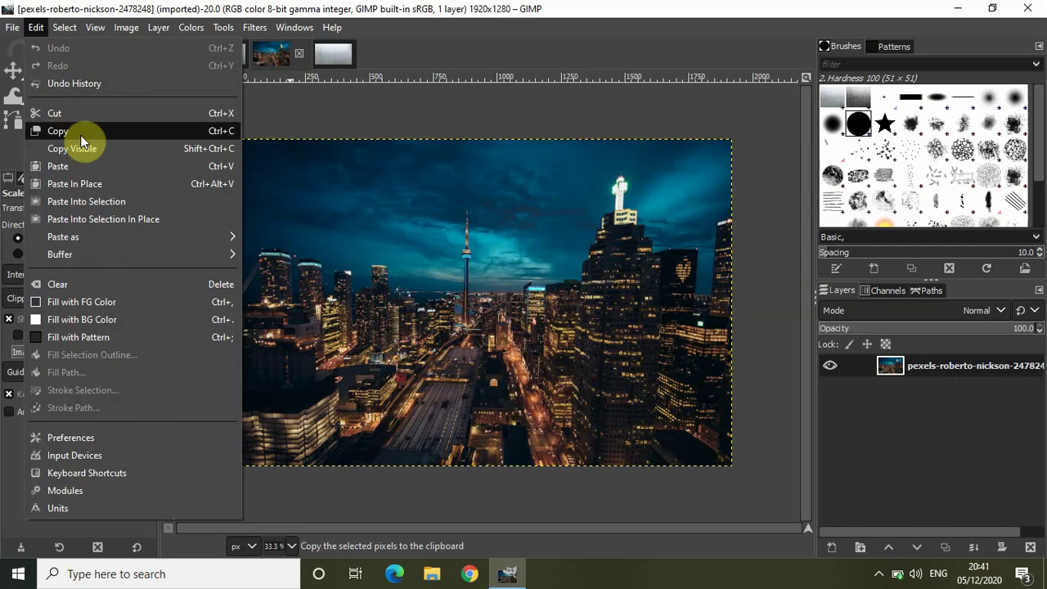
left_click(82, 134)
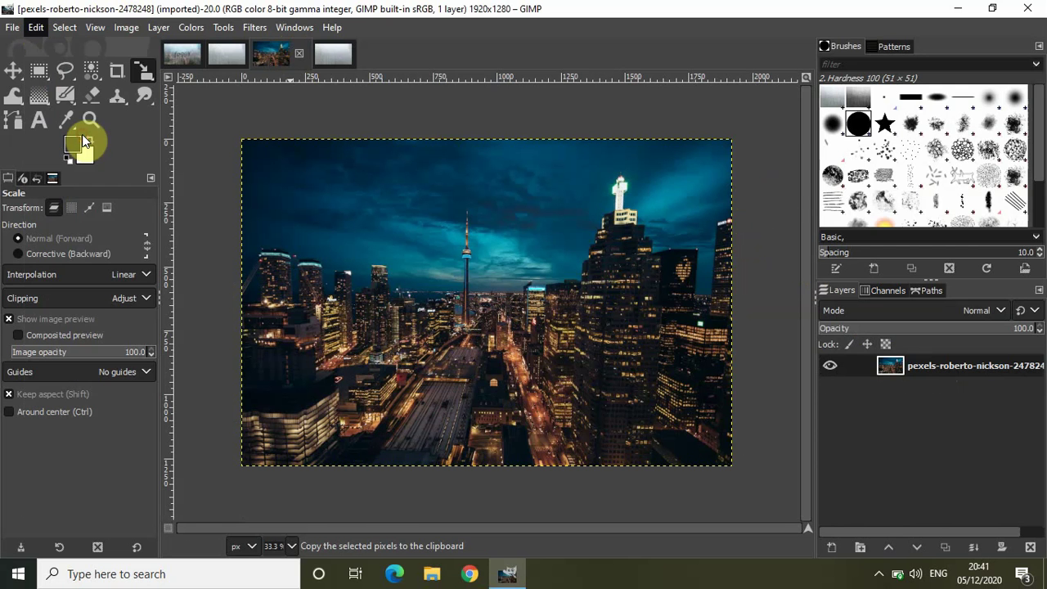
left_click(228, 54)
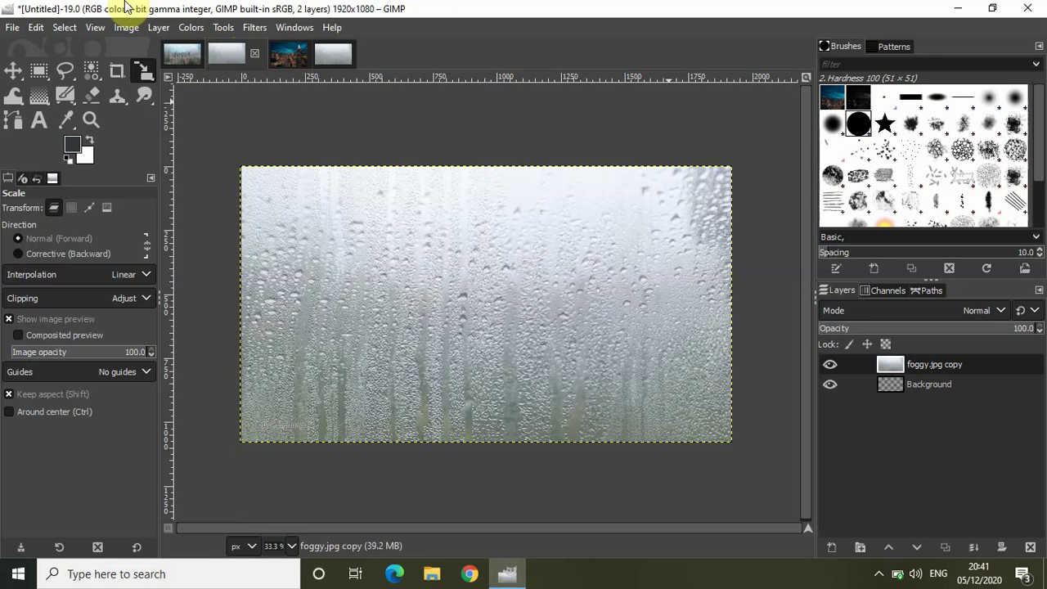
left_click(40, 28)
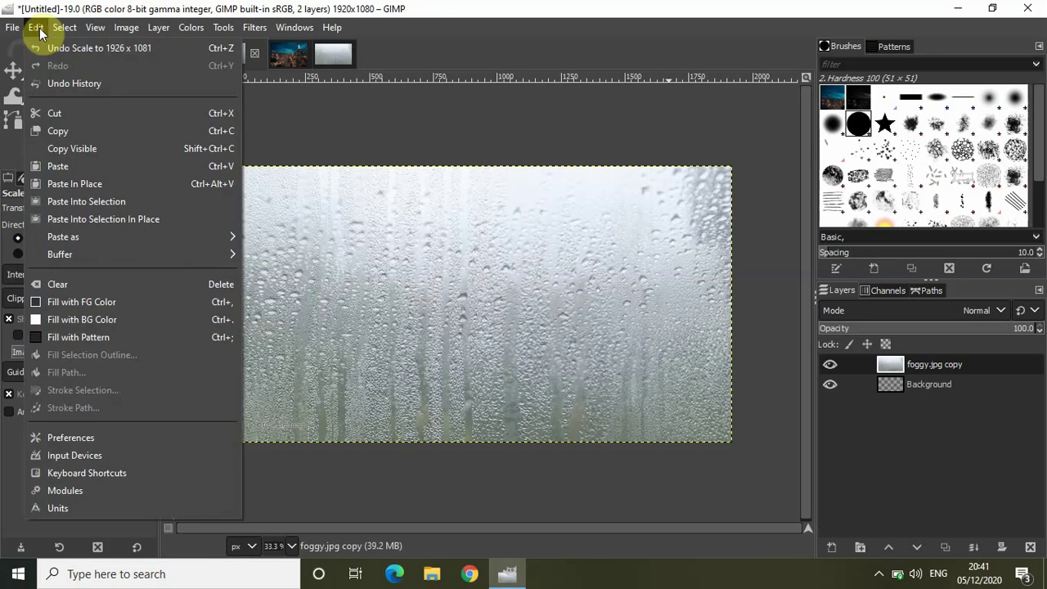
mouse_move(110, 237)
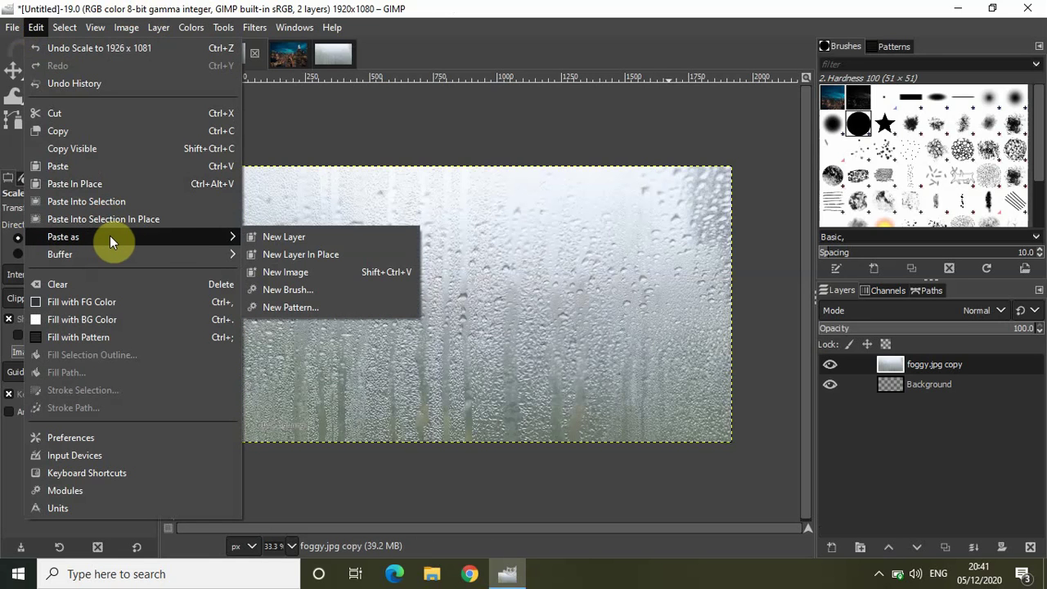
left_click(320, 236)
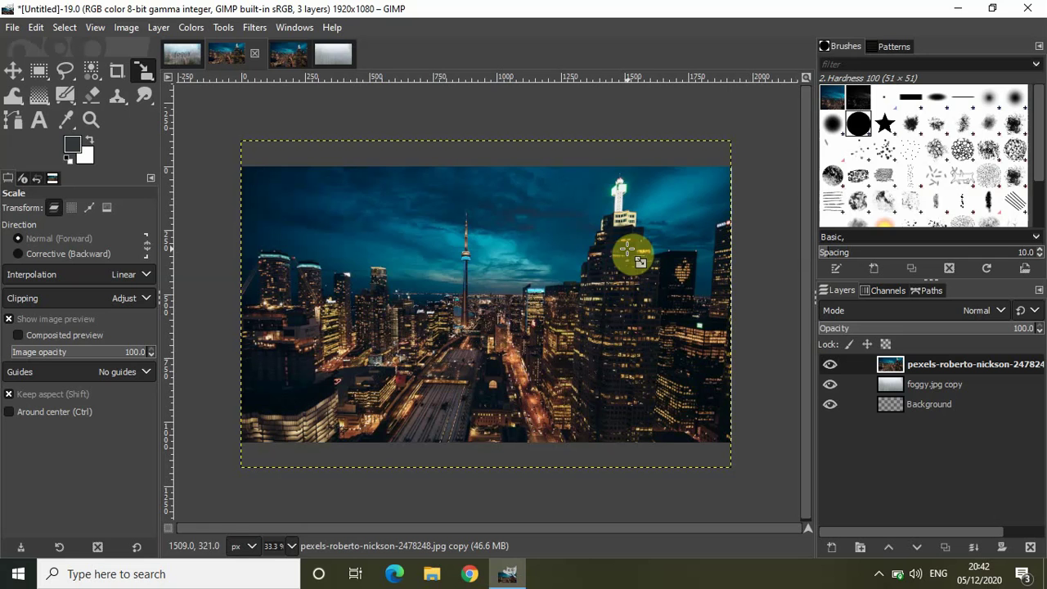
Apply a Gaussian Blur with Size X and Size Y of 15.00 to the night city layer.
left_click(254, 29)
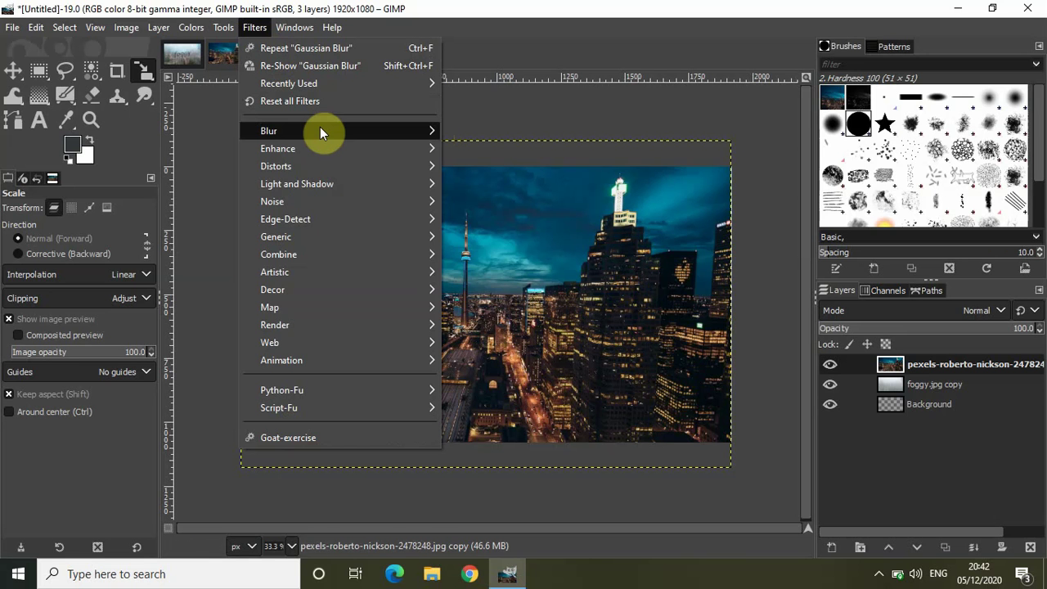
mouse_move(320, 131)
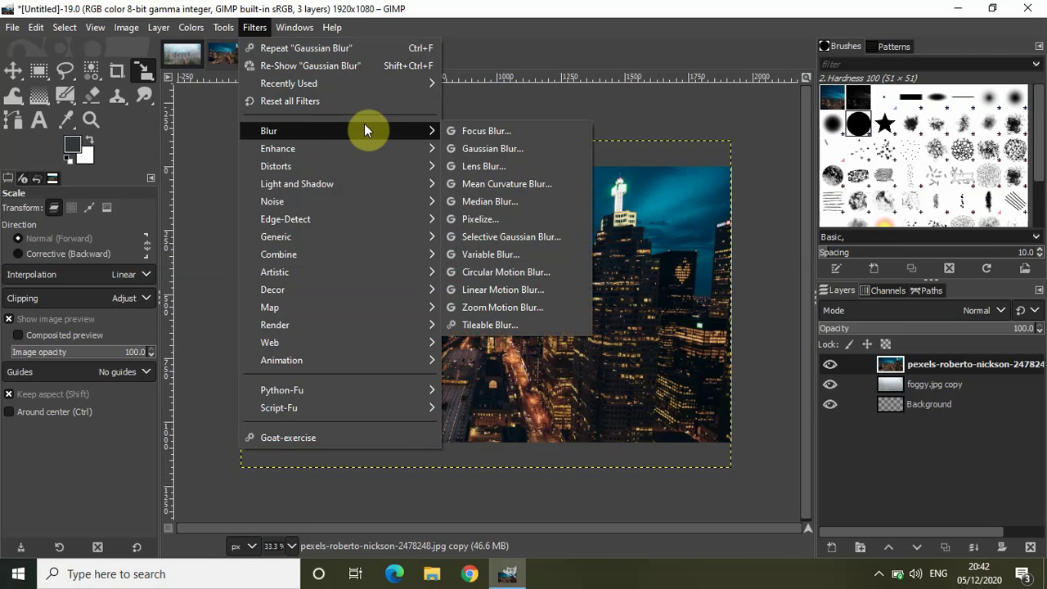
left_click(500, 151)
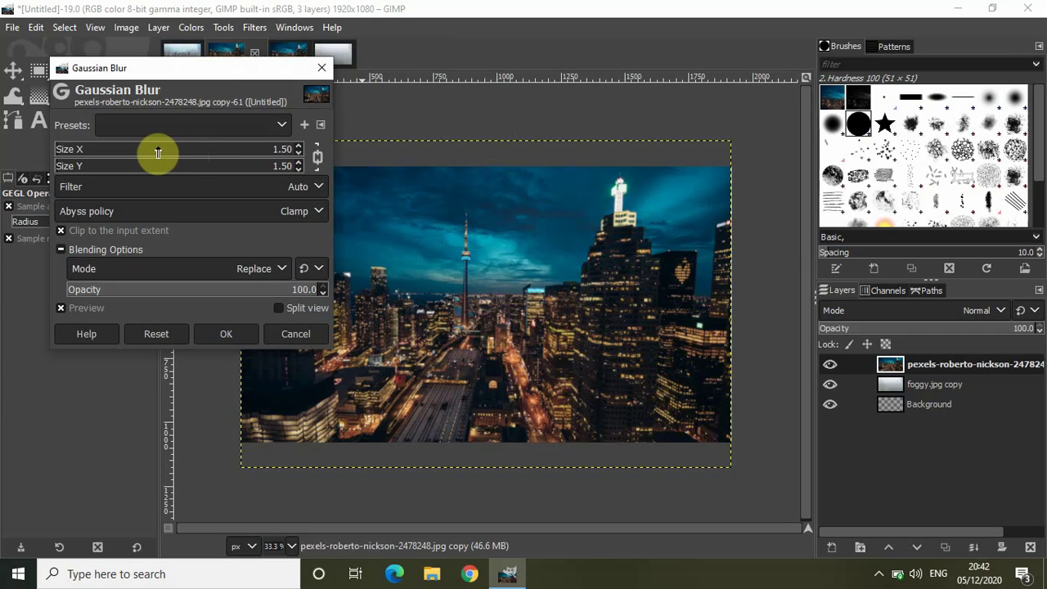
left_click(76, 150)
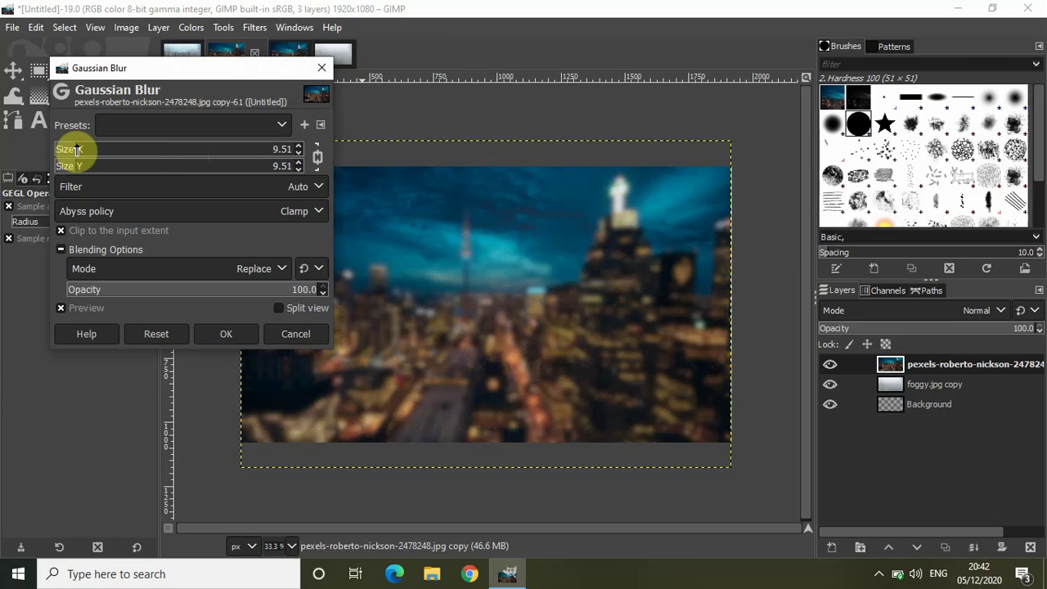
key("BackSpace")
key("BackSpace")
key("BackSpace")
key("BackSpace")
type("15")
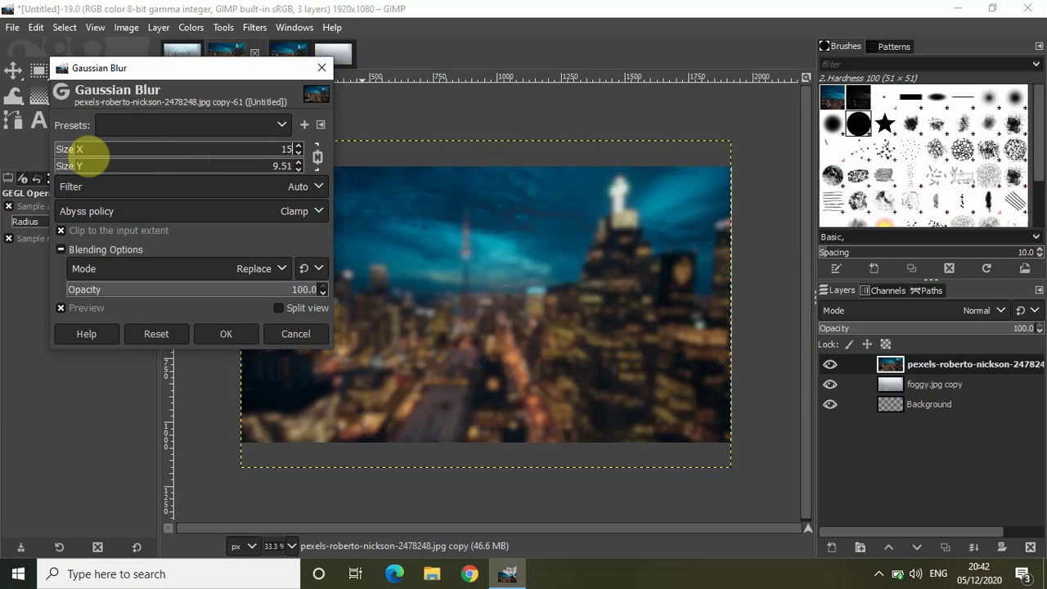
key("Return")
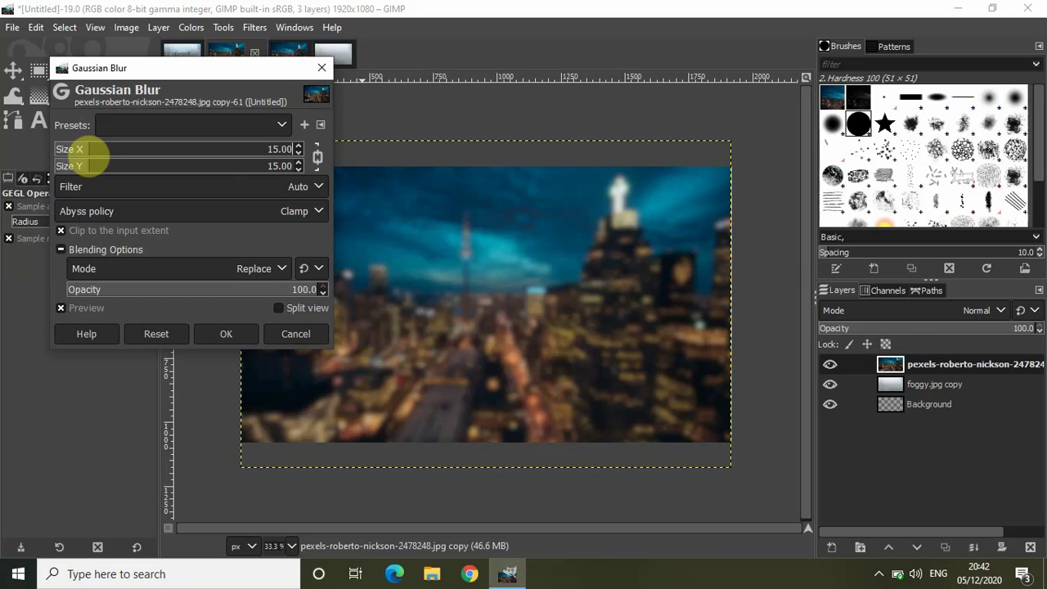
left_click(224, 330)
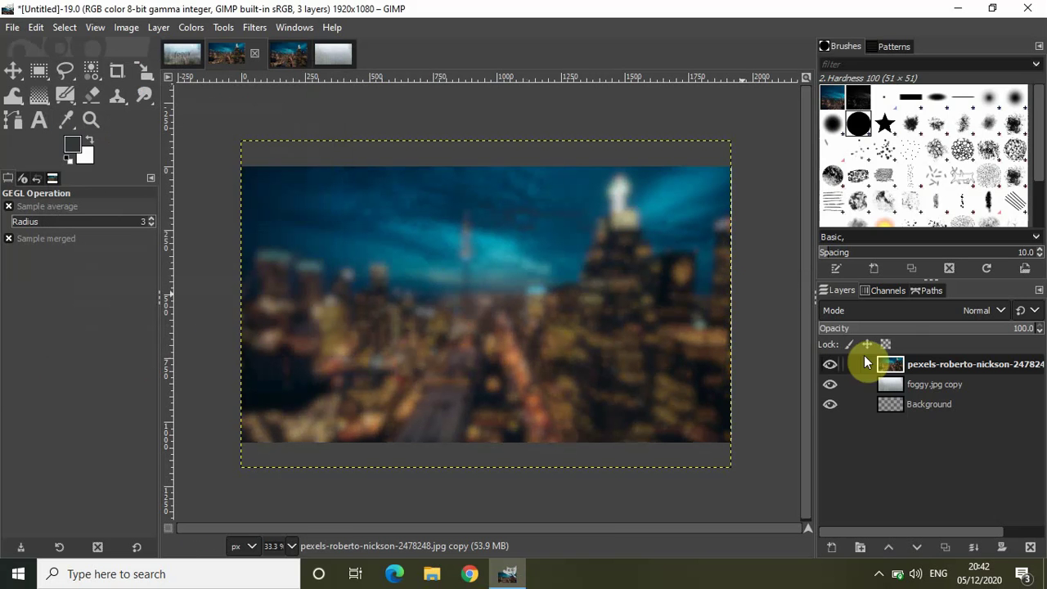
Set the blend mode of the blurred night city layer to Overlay.
left_click(934, 402)
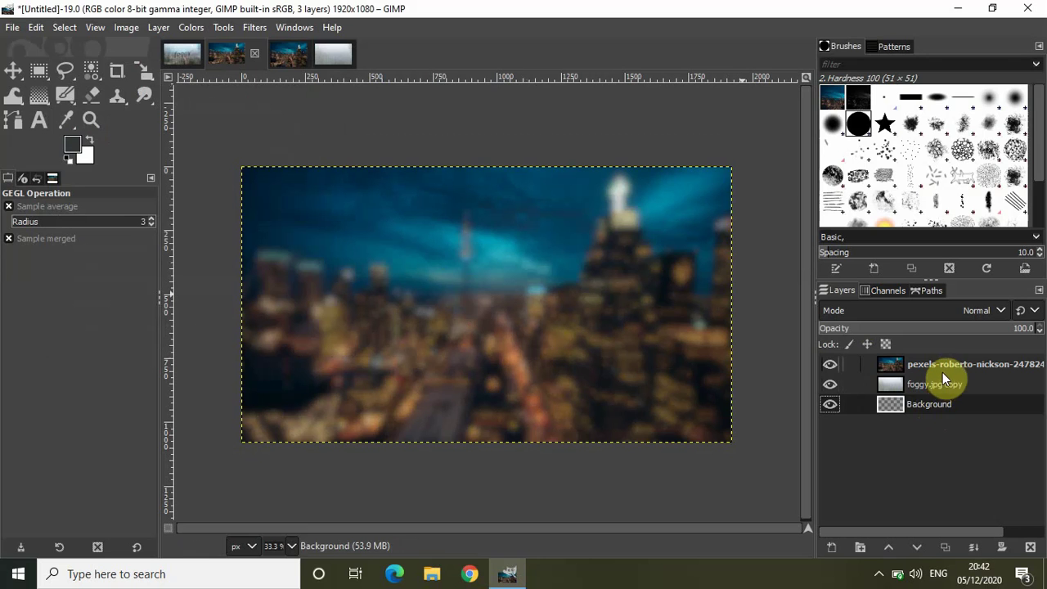
left_click(944, 368)
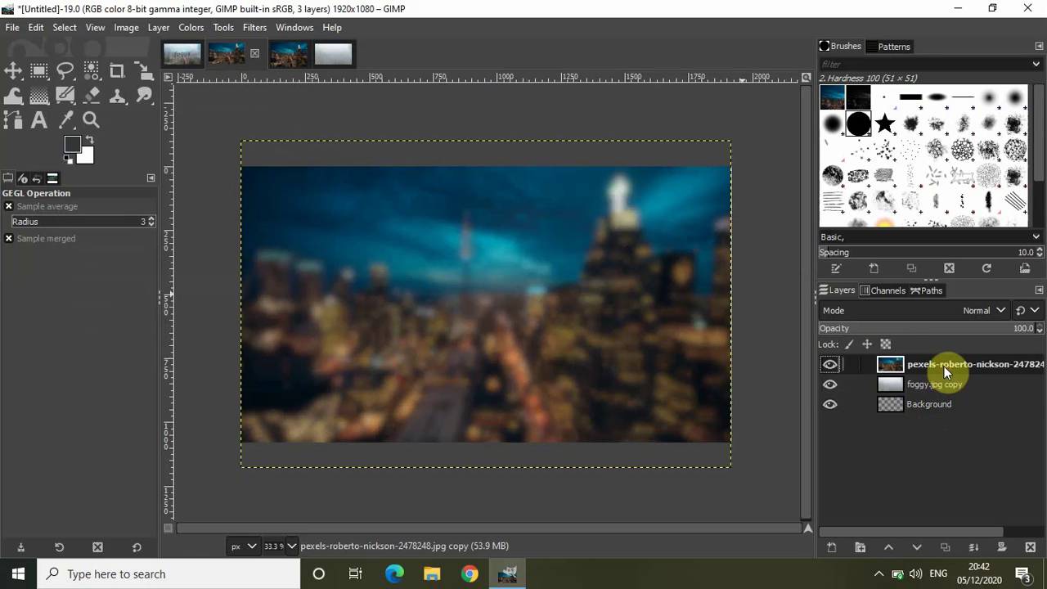
left_click(982, 310)
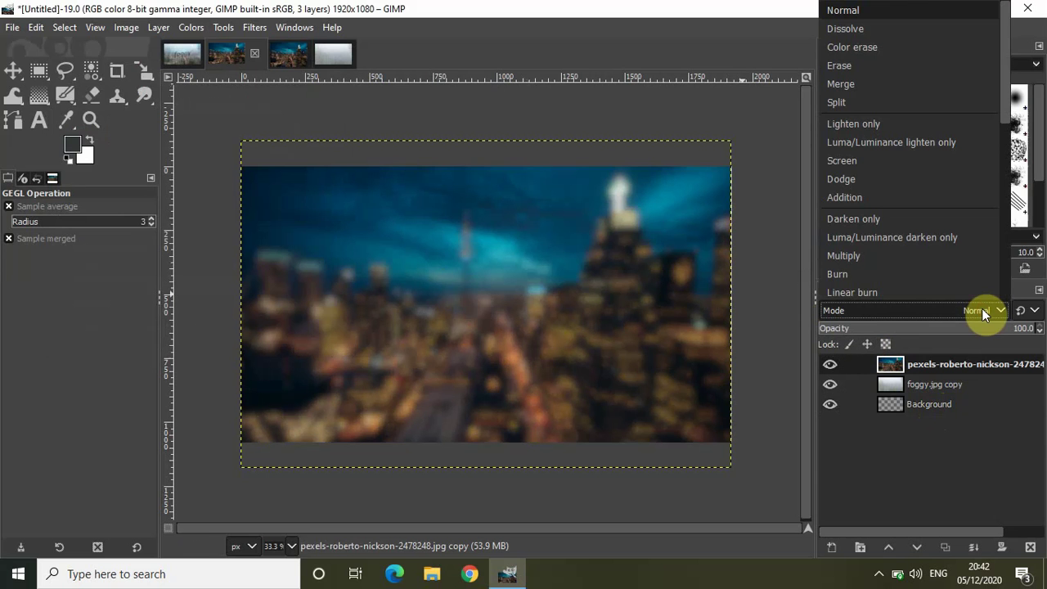
scroll(1006, 112, "down", 2)
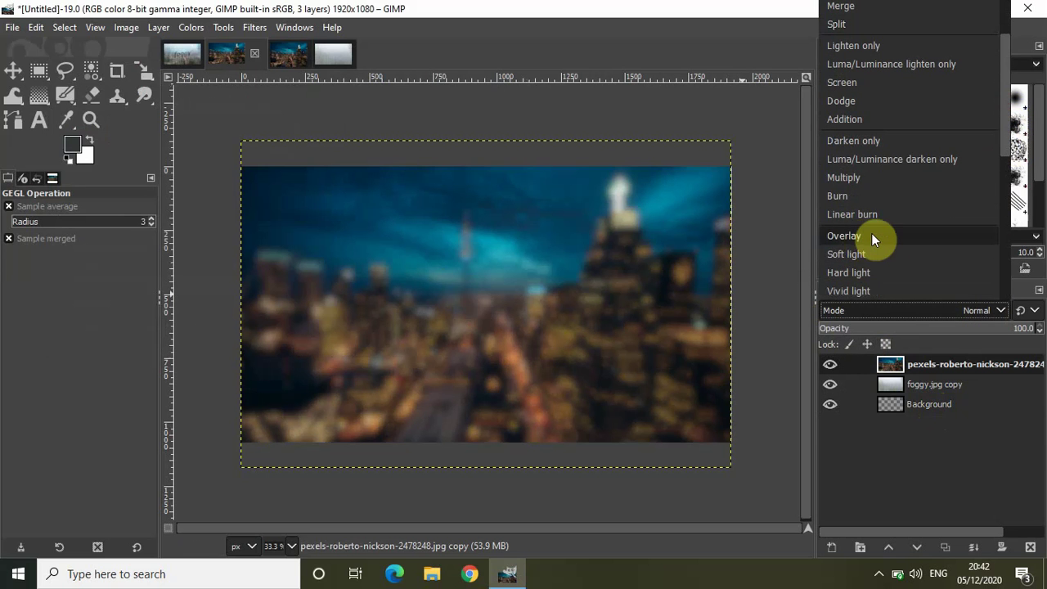
left_click(883, 237)
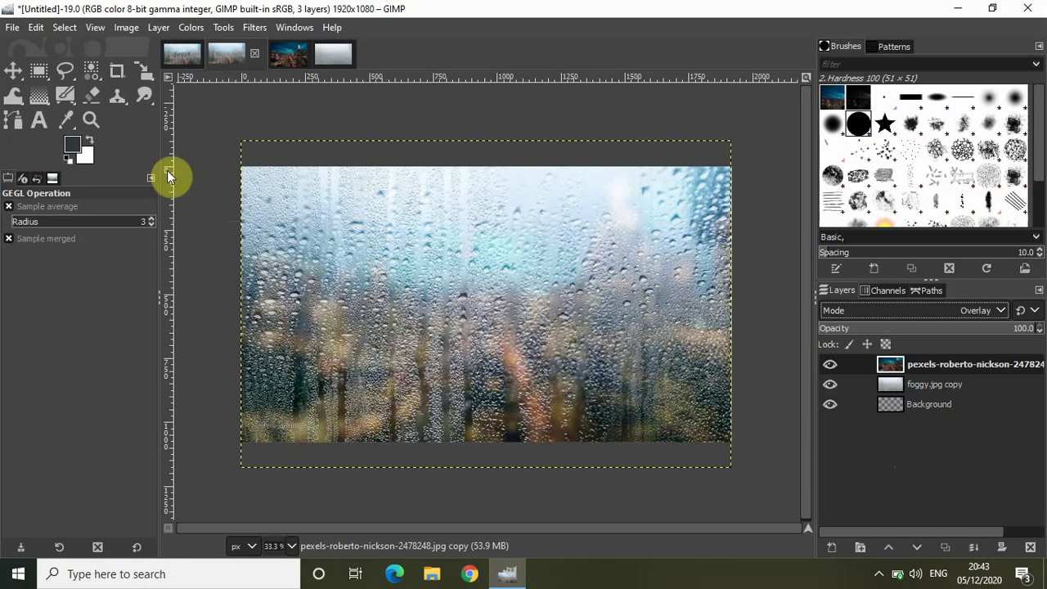
Draw a text box across the middle of the canvas with the Text tool and enter "foggy".
left_click(38, 118)
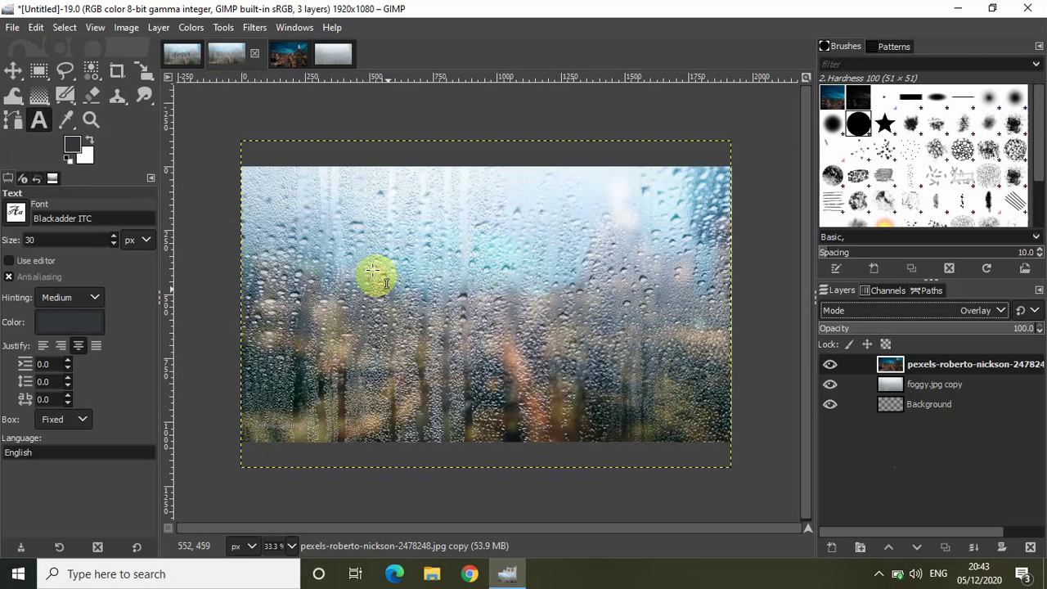
left_click_drag(365, 240, 621, 328)
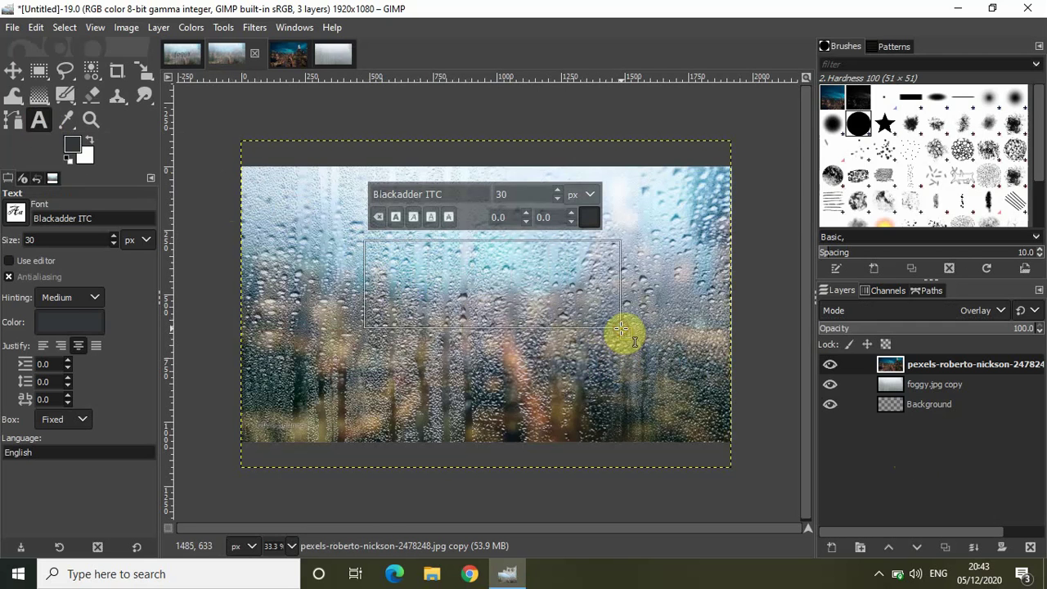
type("f")
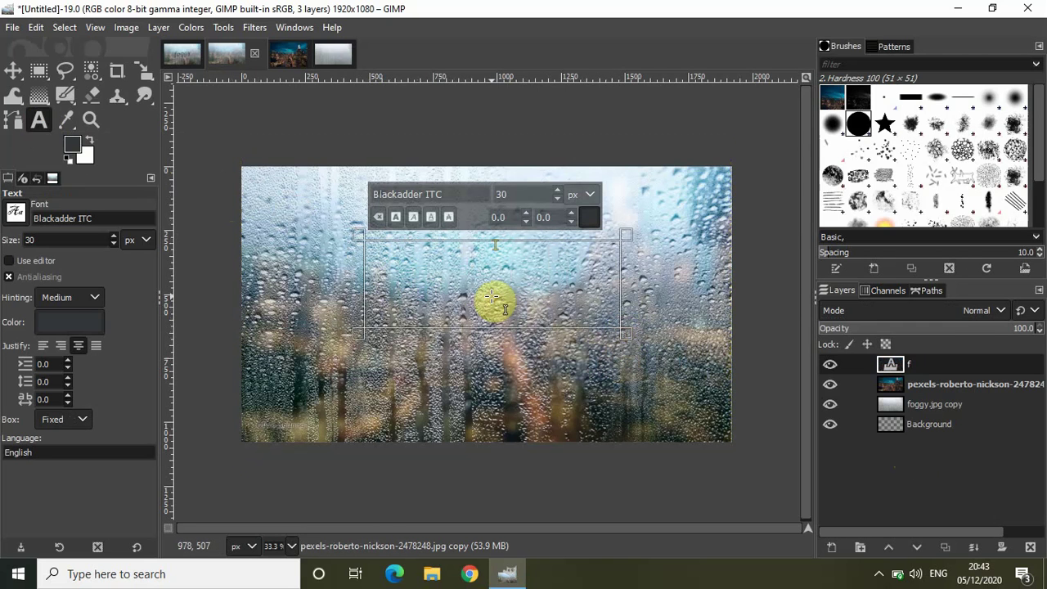
type("oggy")
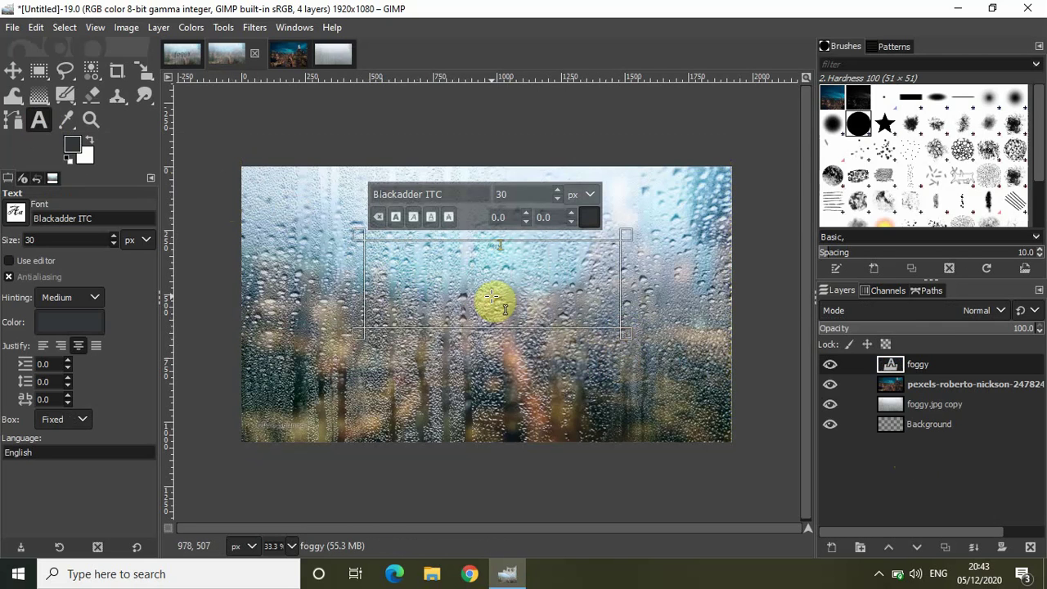
Set the size of the whole "foggy" text to 400 px and enlarge its text box so the full word fits.
key("ctrl+a")
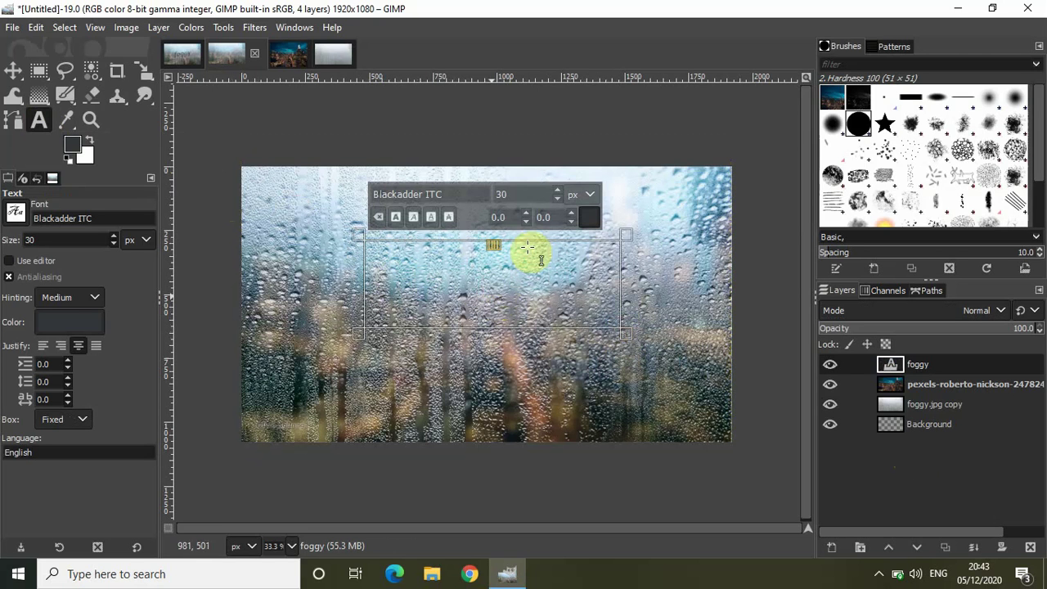
left_click(518, 193)
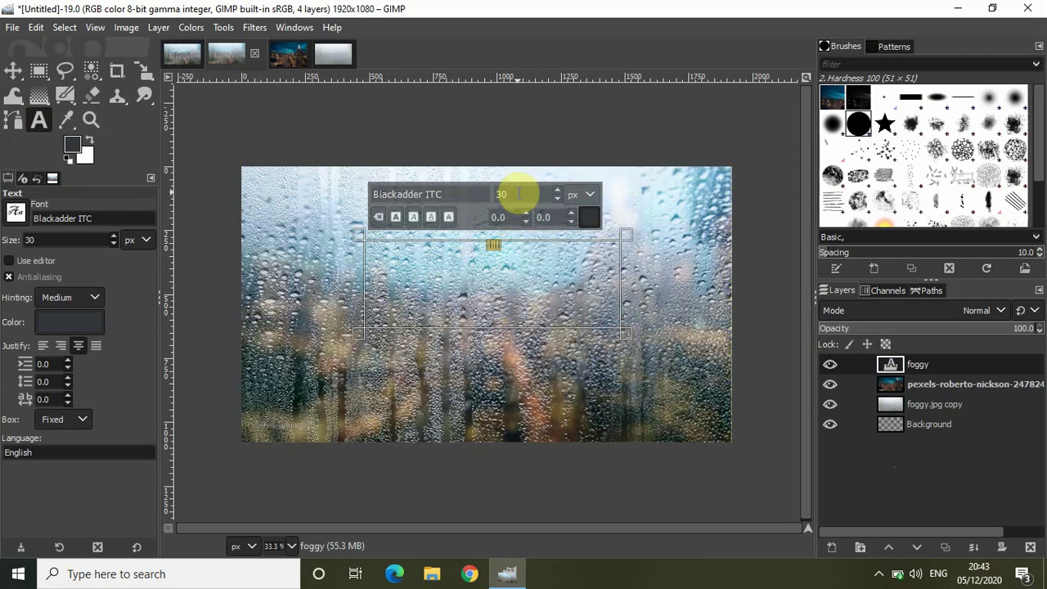
key("BackSpace")
key("BackSpace")
type("200")
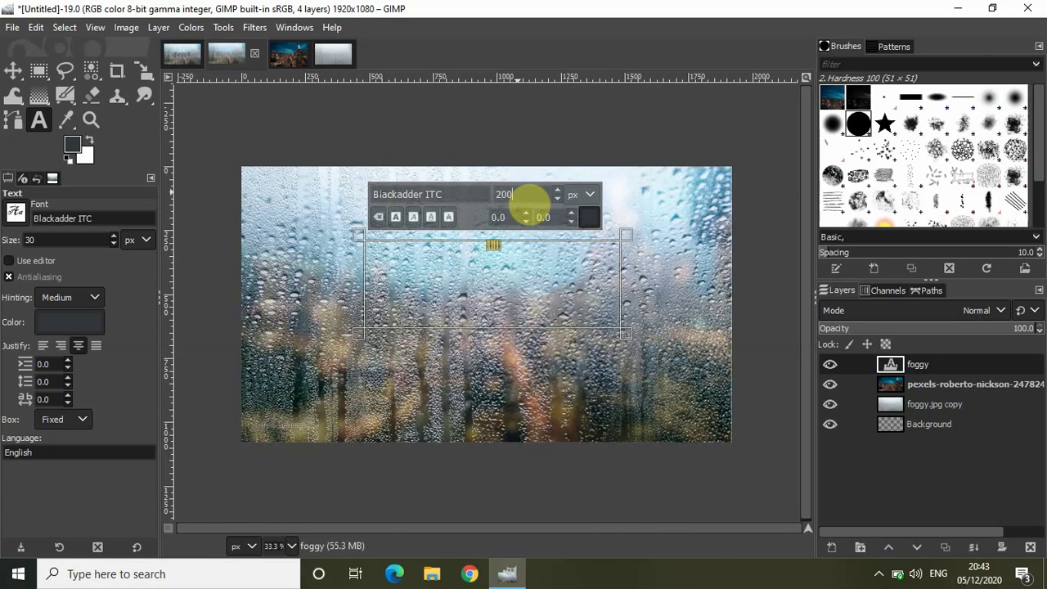
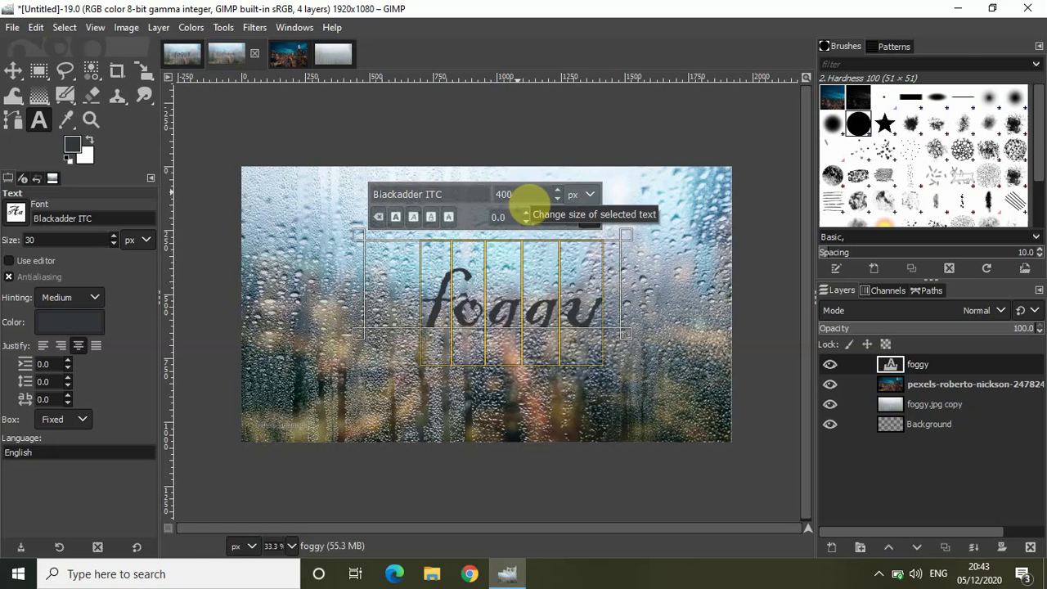
left_click(584, 293)
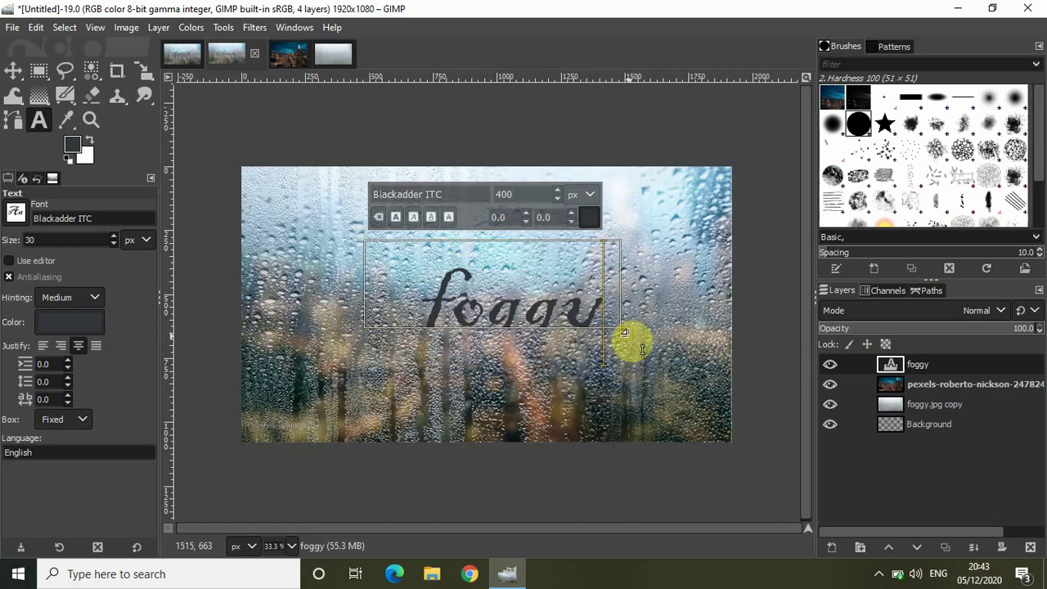
left_click_drag(643, 350, 679, 399)
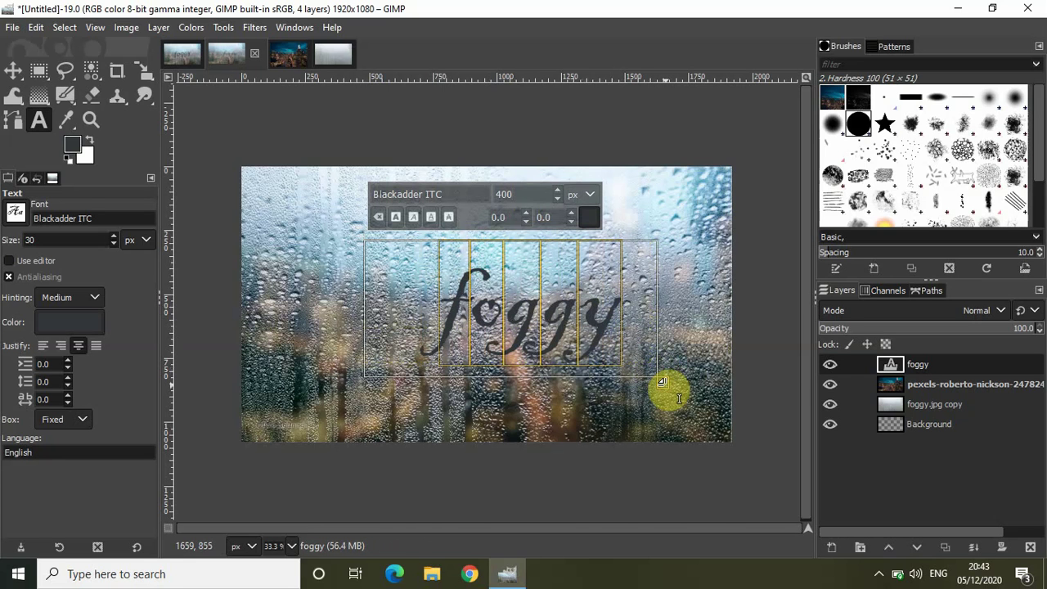
Change the color of the selected "foggy" text to black (000000).
left_click(581, 219)
left_click_drag(493, 275, 605, 310)
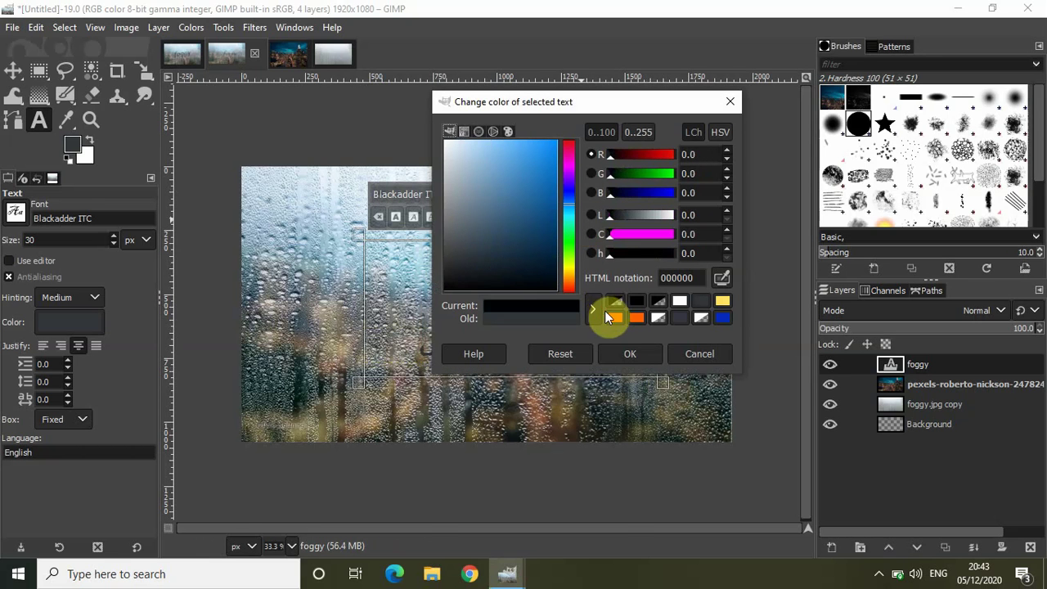
left_click(625, 357)
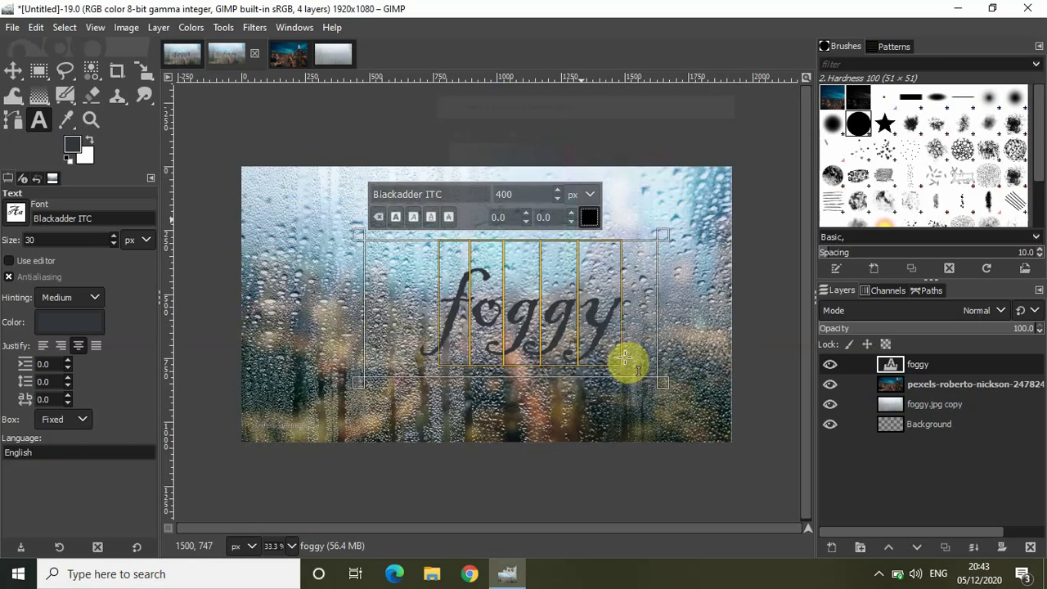
Change the font of the selected "foggy" text to Lucida Sans Semi-Bold Italic and widen its text box so the full word fits.
left_click(456, 194)
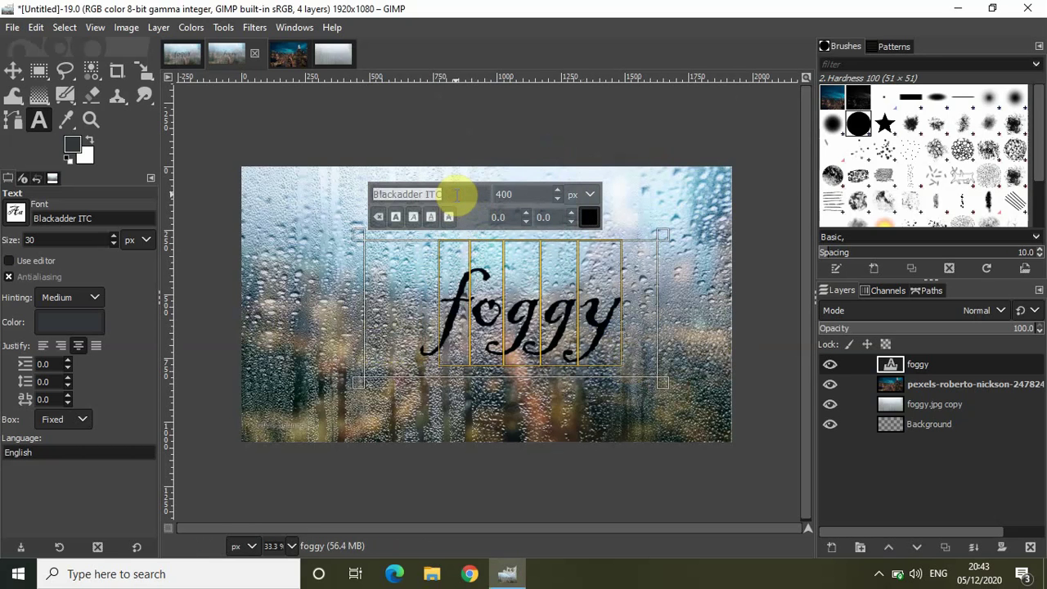
key("BackSpace")
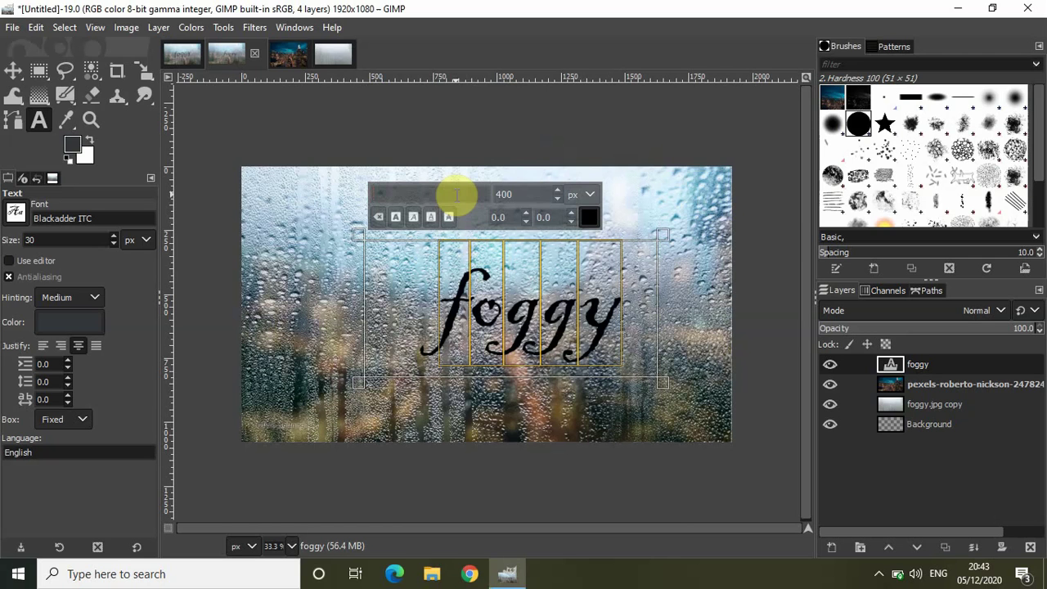
type("Lucida")
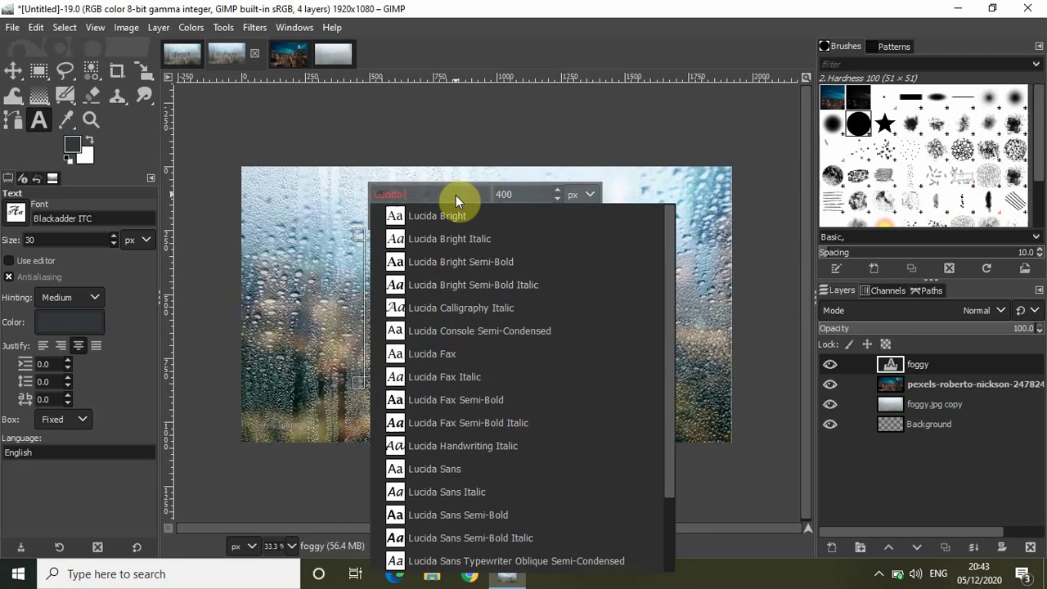
type(" sans")
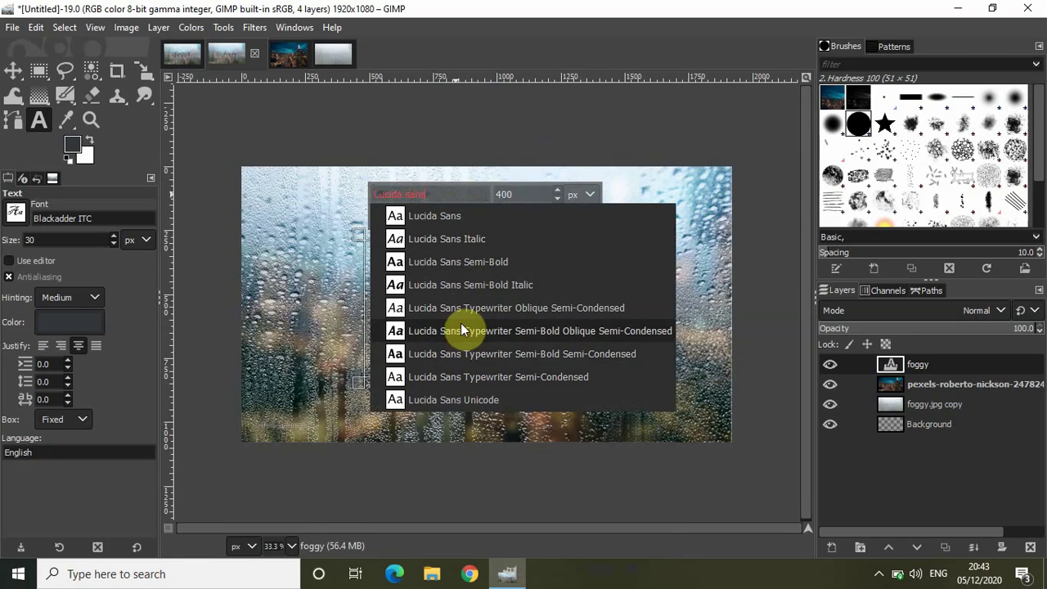
left_click(518, 283)
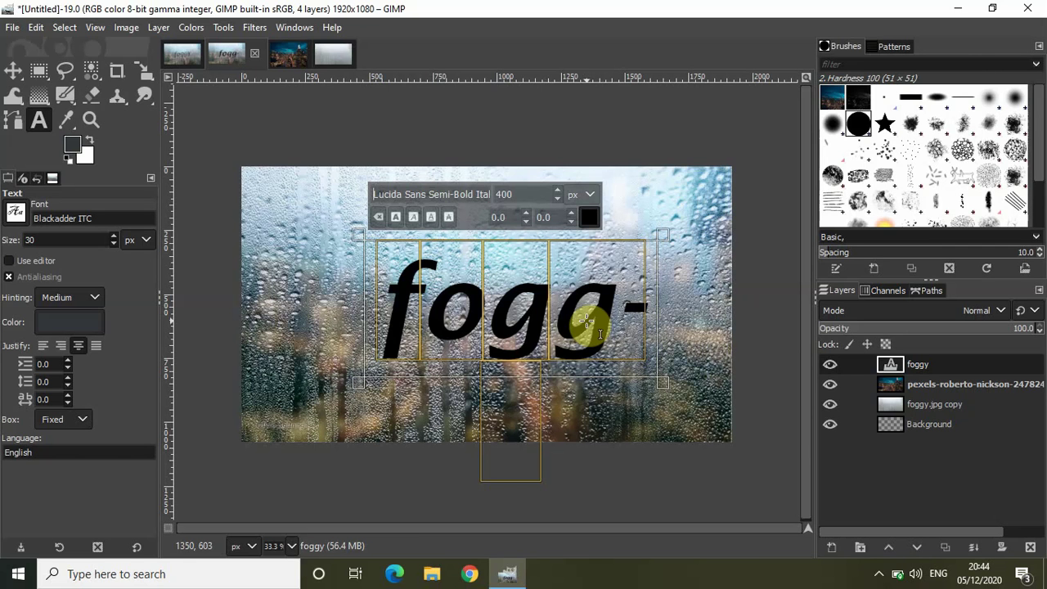
left_click(538, 288)
left_click_drag(658, 291, 717, 293)
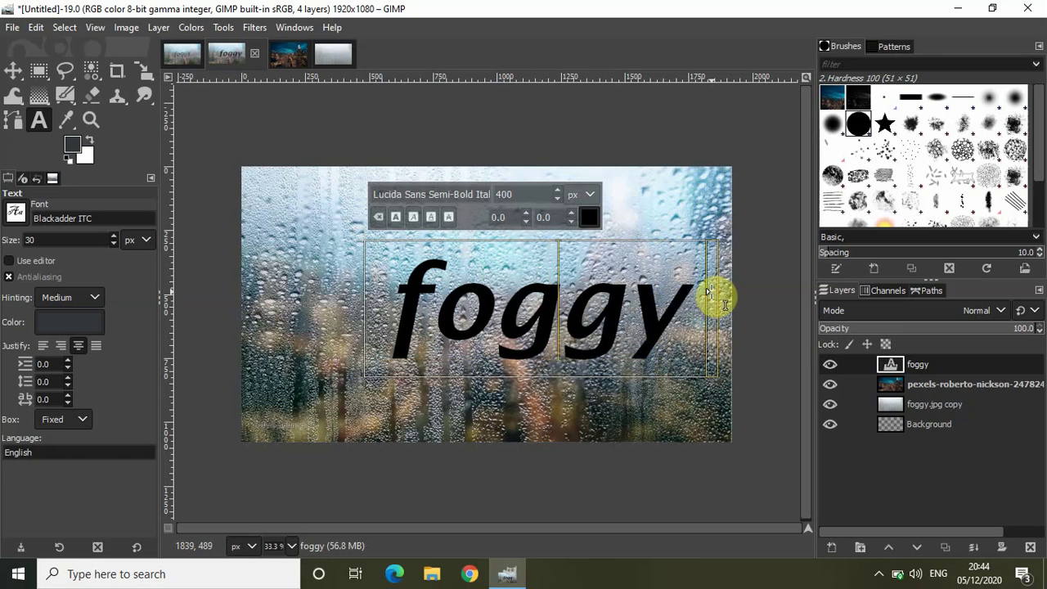
Set the size of the whole "foggy" text to 300 px.
left_click(683, 308)
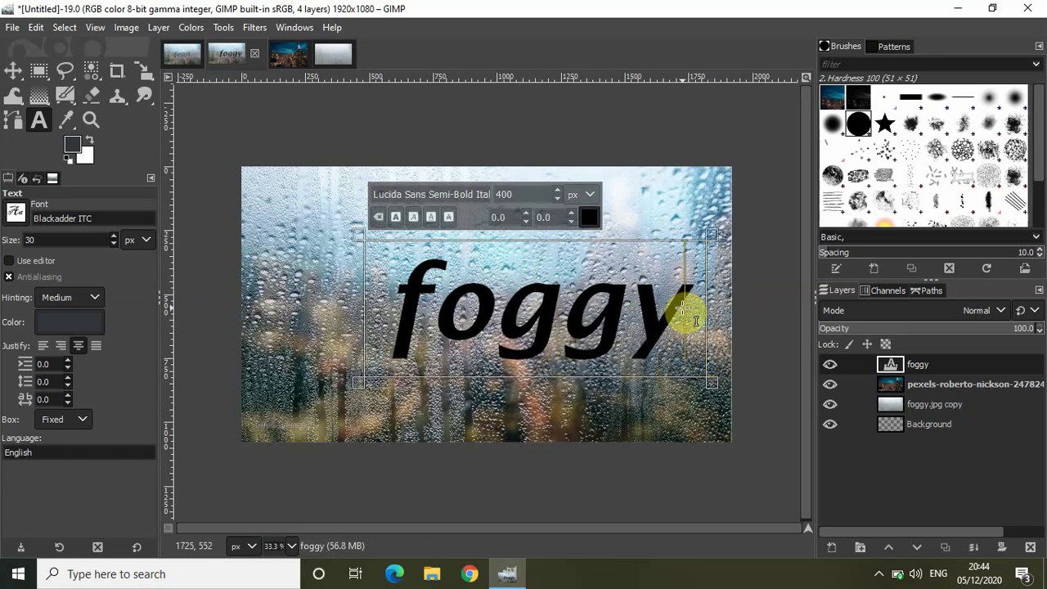
key("ctrl+a")
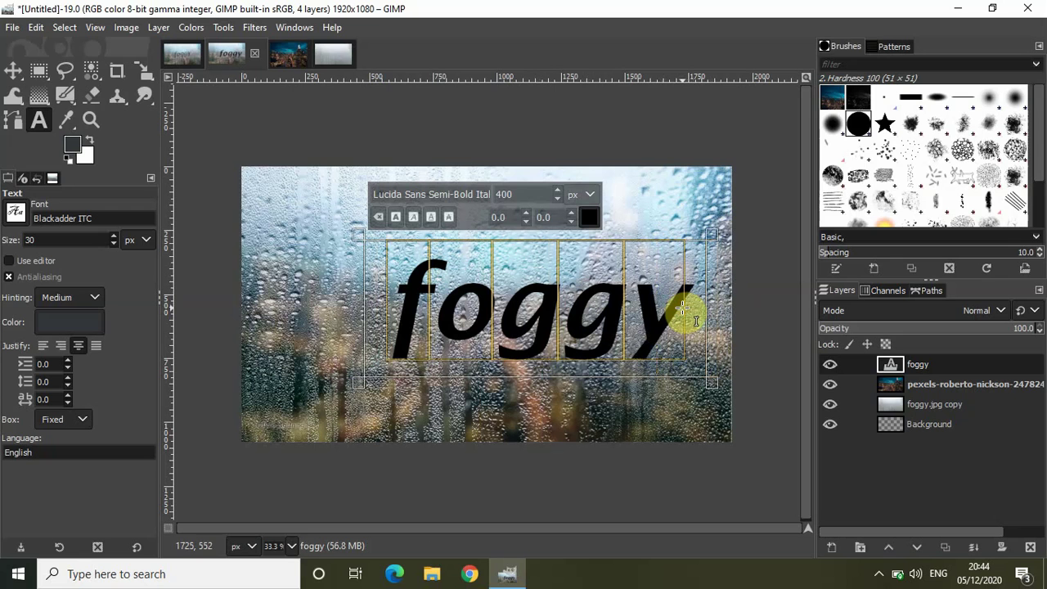
left_click(517, 193)
key("BackSpace")
key("BackSpace")
key("BackSpace")
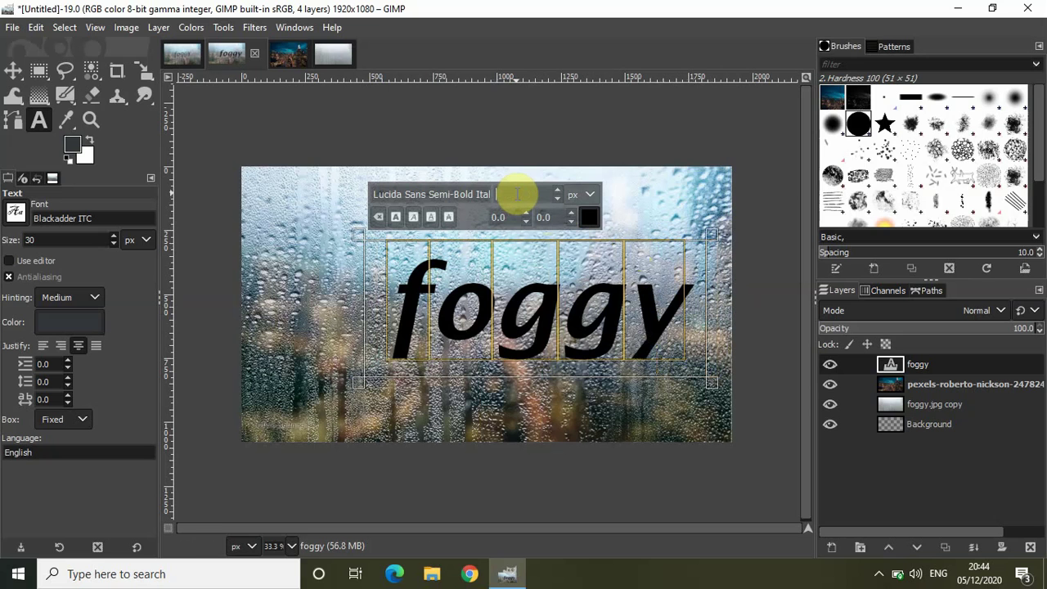
type("300")
key("Return")
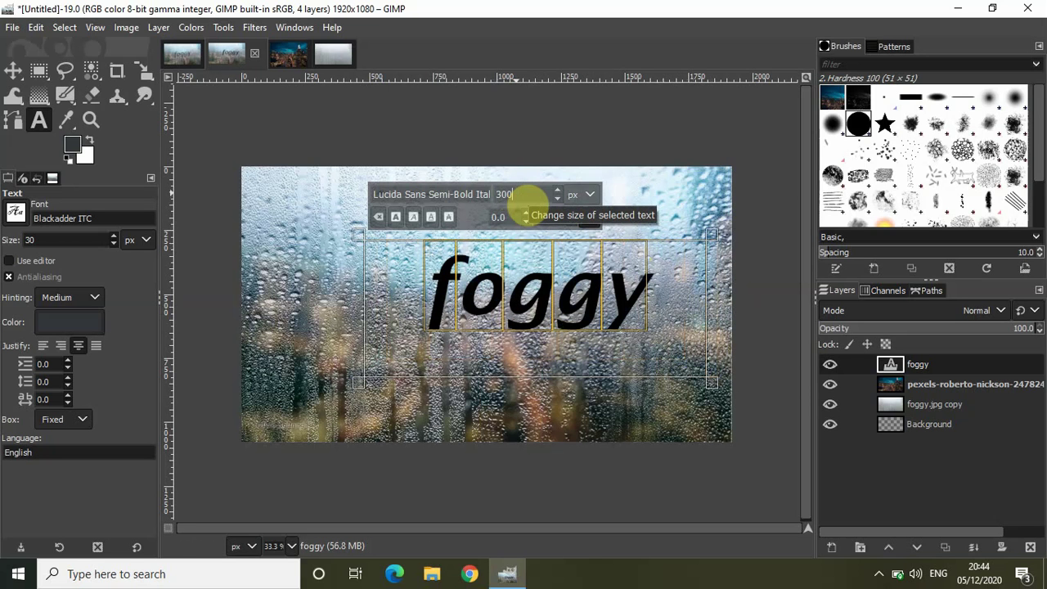
left_click(919, 423)
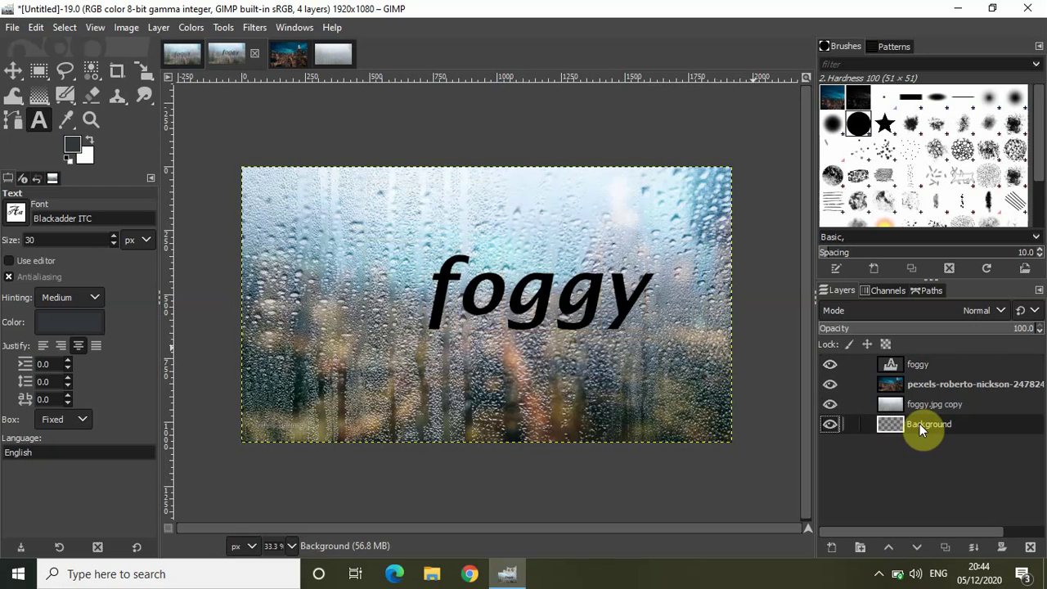
Shorten the "foggy" text box from its lower edge so it fits more closely around the word.
left_click(929, 359)
left_click(599, 346)
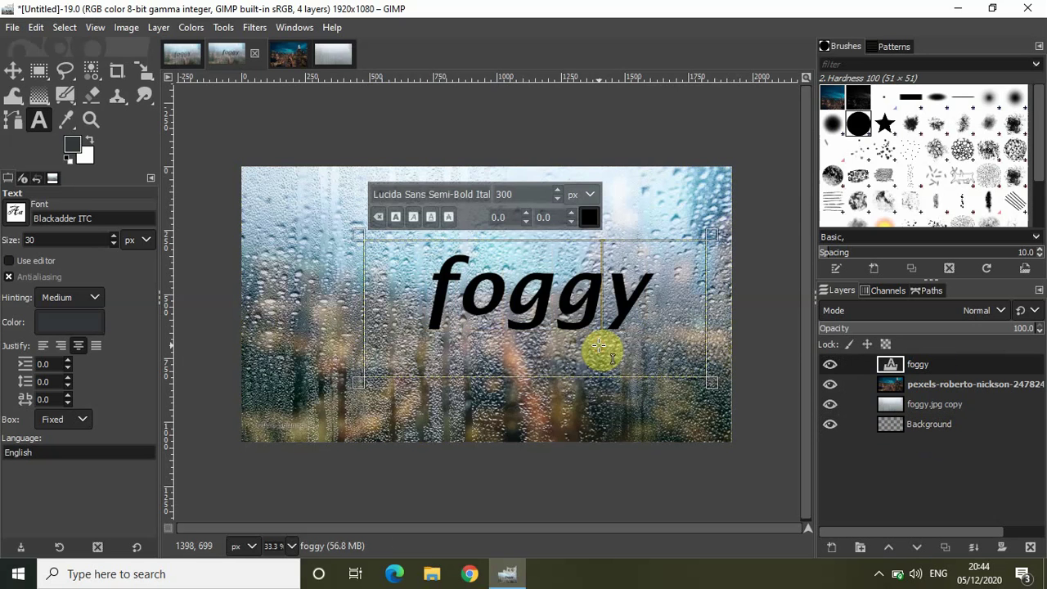
mouse_move(596, 378)
left_mouse_down()
mouse_move(584, 401)
mouse_move(595, 361)
left_mouse_up()
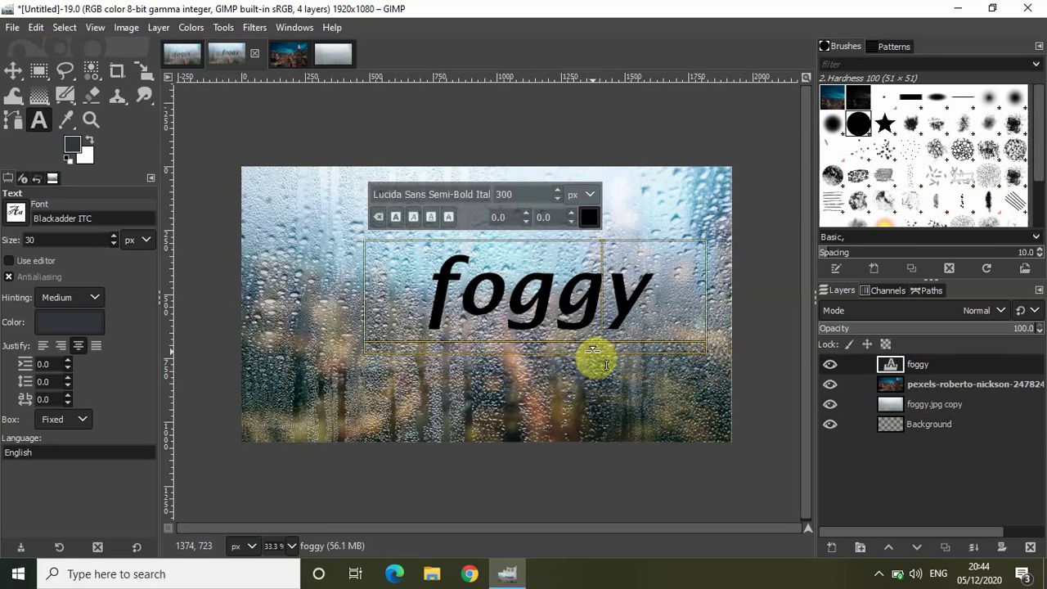
left_click(937, 425)
Center the "foggy" layer vertically and horizontally relative to the image with the Align tool.
left_click(938, 366)
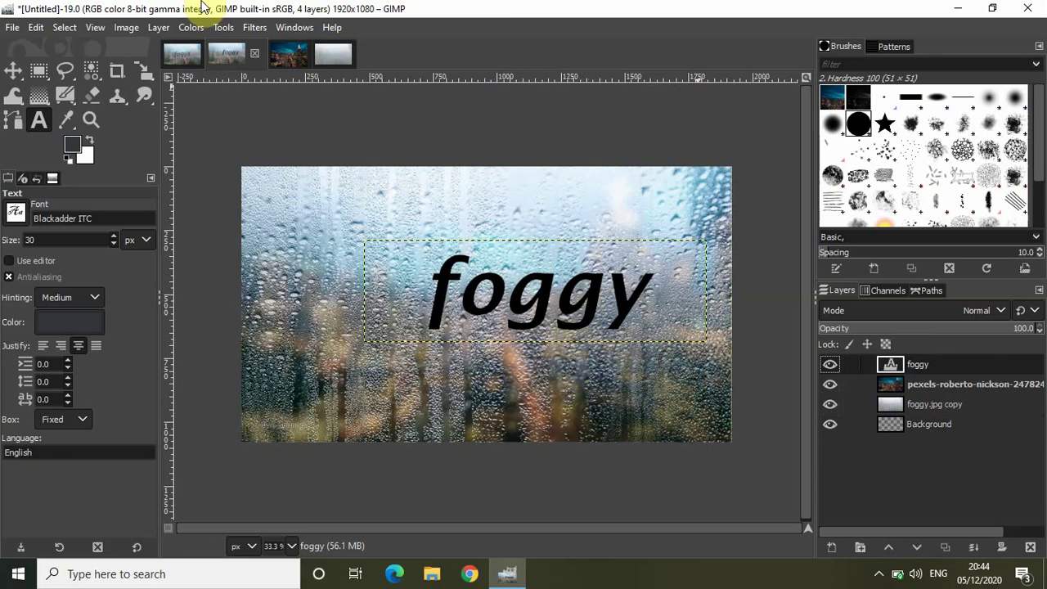
left_click(224, 27)
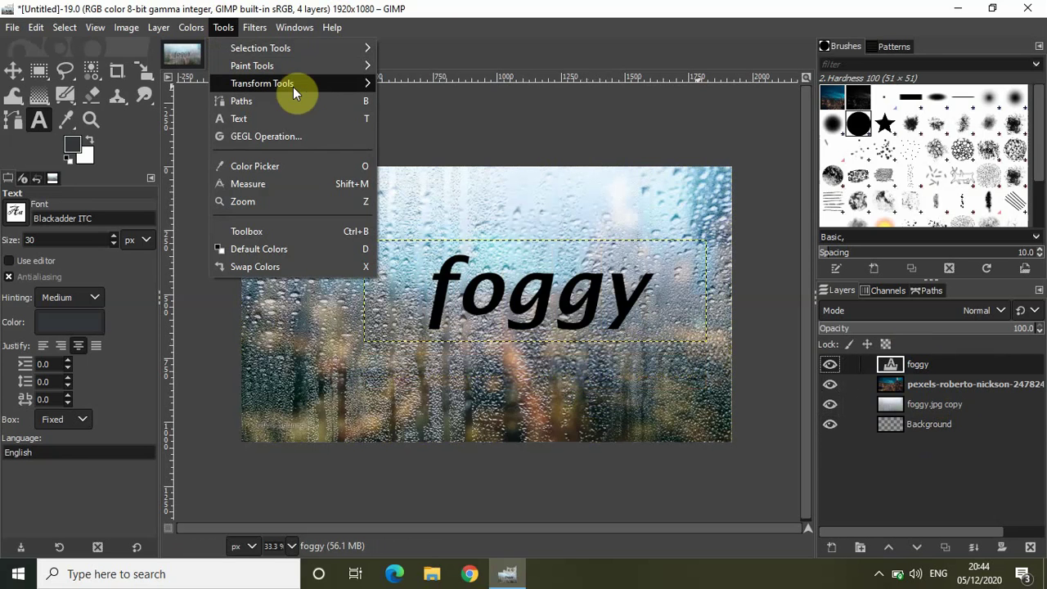
mouse_move(303, 84)
left_click(408, 83)
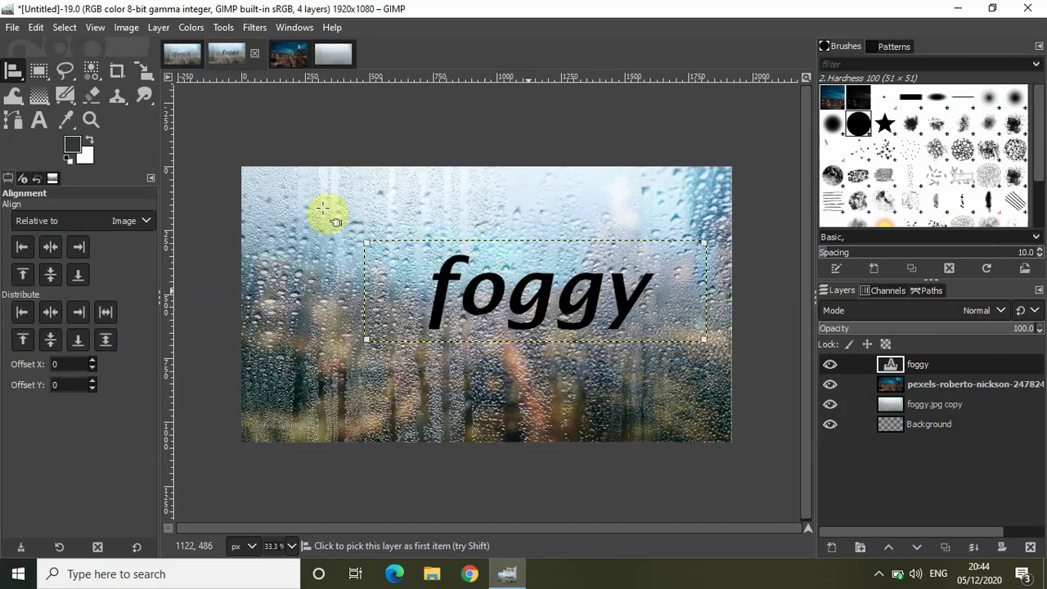
left_click(51, 274)
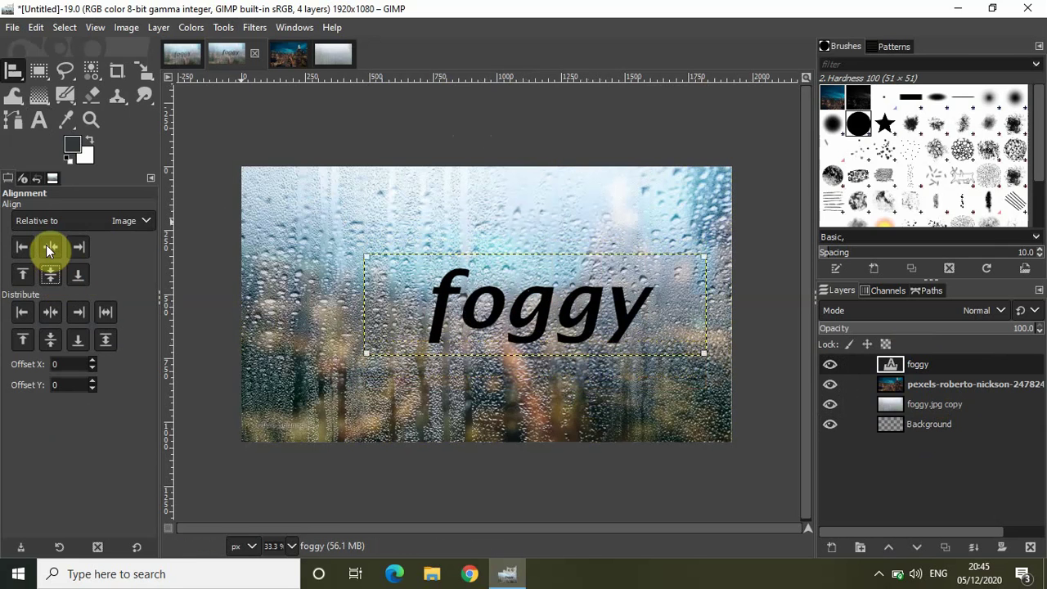
left_click(48, 252)
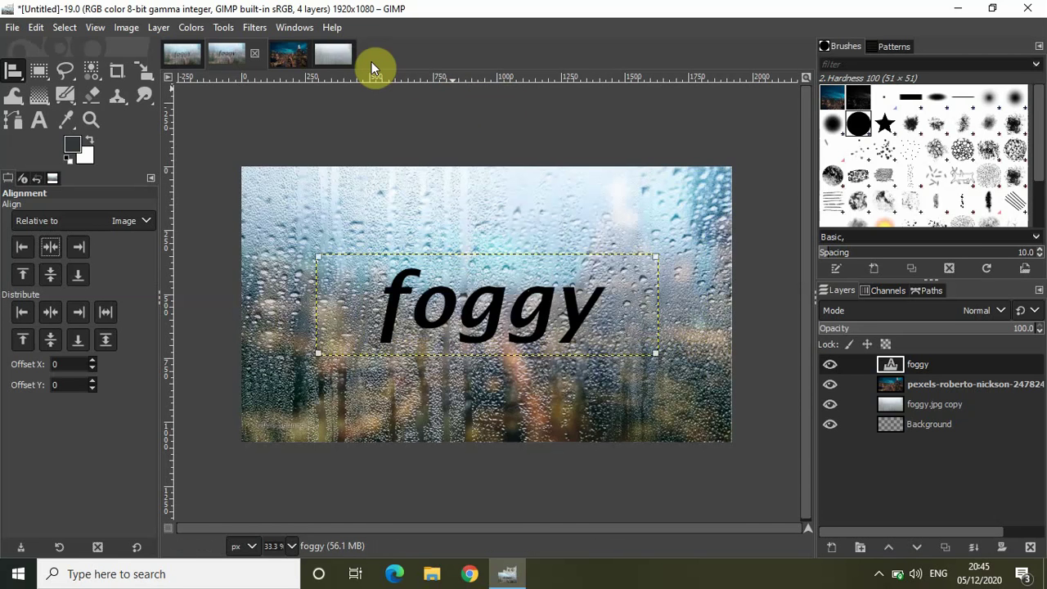
Rotate the "foggy" text layer counterclockwise about its center by about -5.42 degrees.
left_click(219, 28)
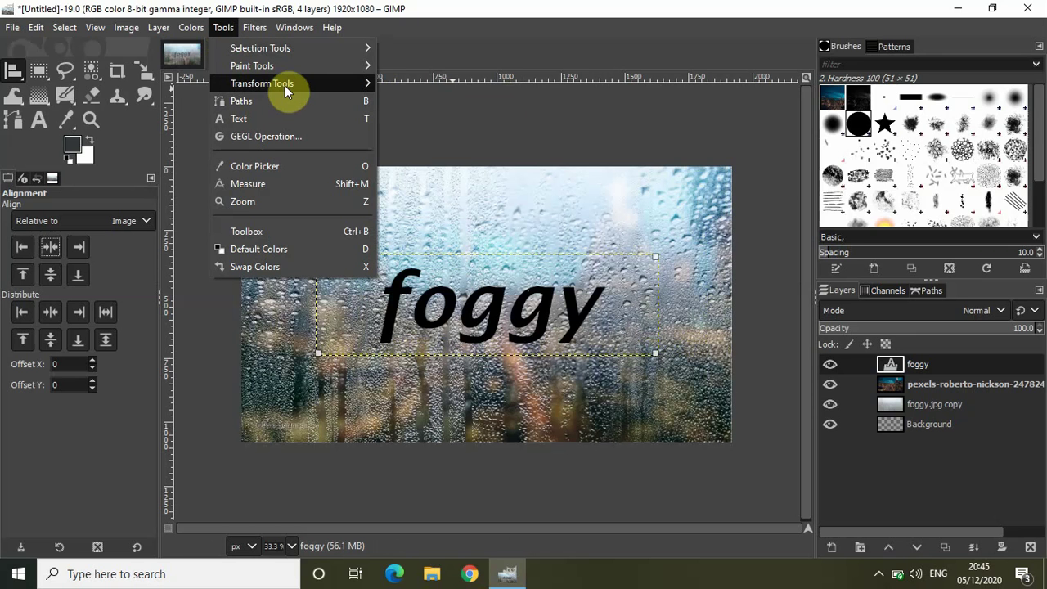
mouse_move(285, 86)
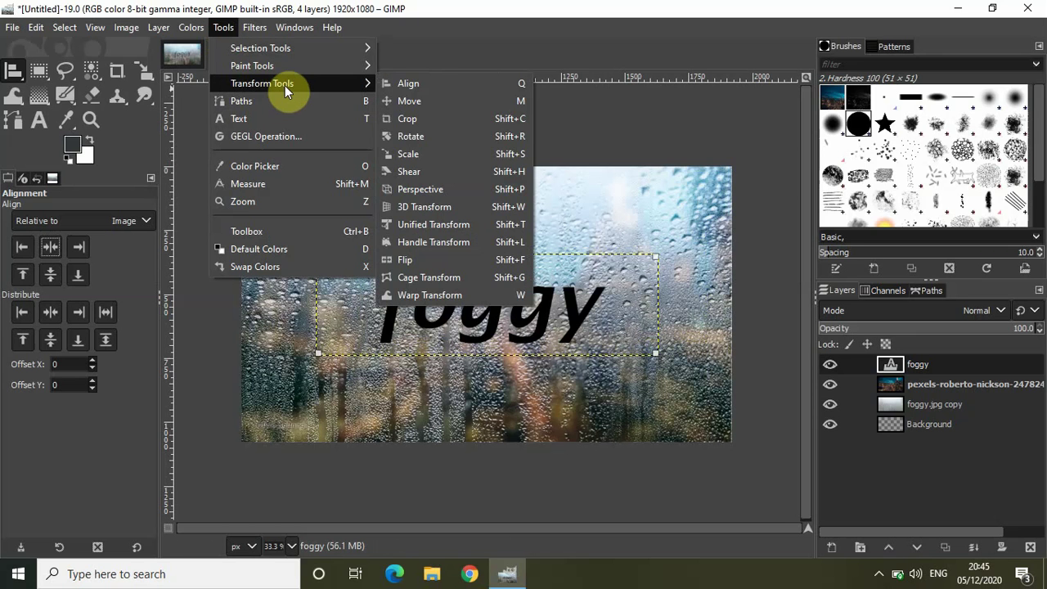
left_click(433, 137)
left_click(491, 301)
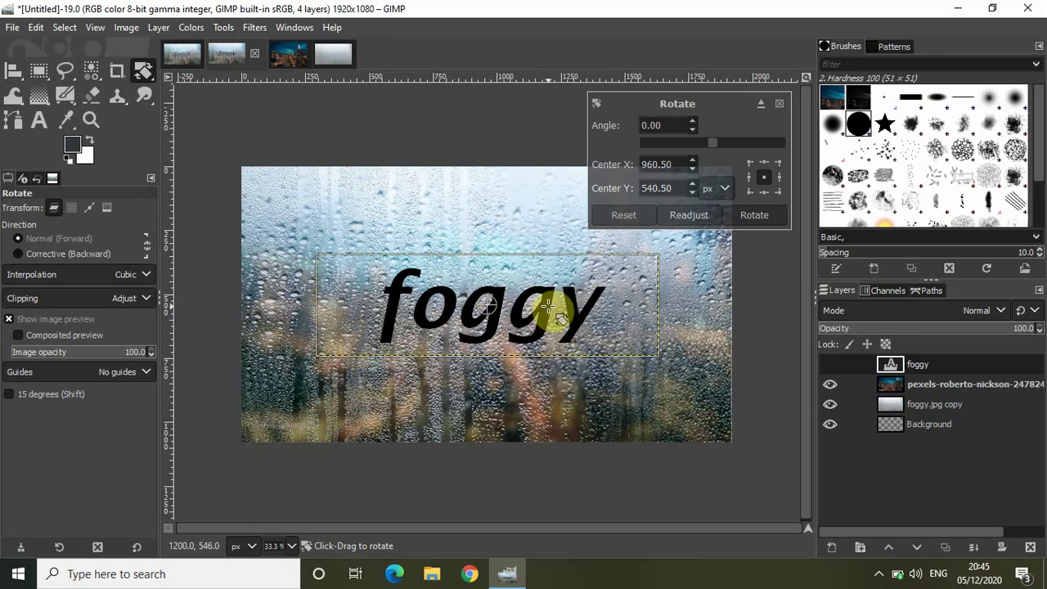
left_click_drag(548, 307, 554, 301)
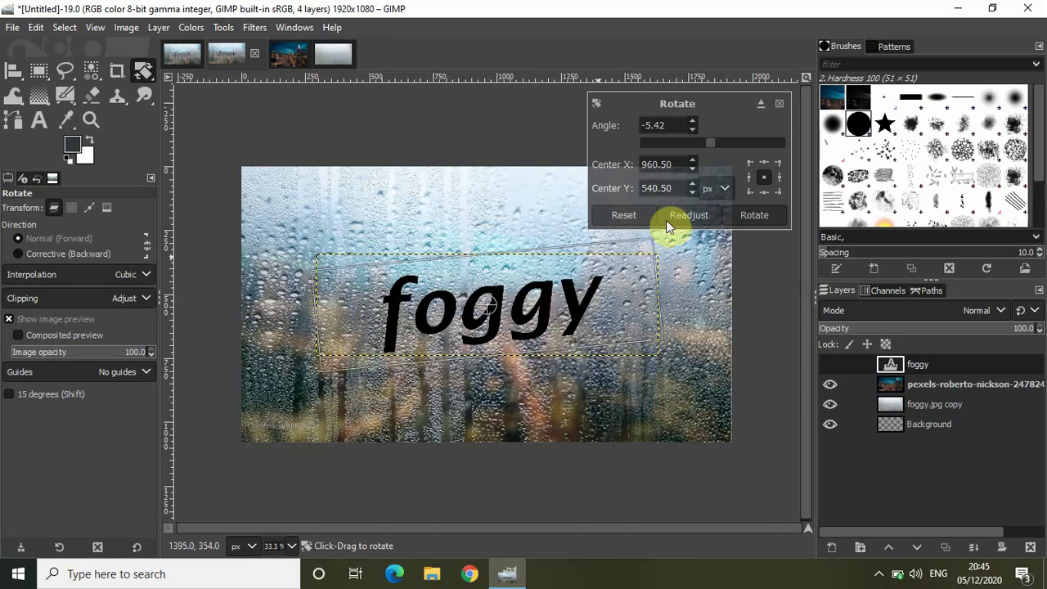
left_click(763, 214)
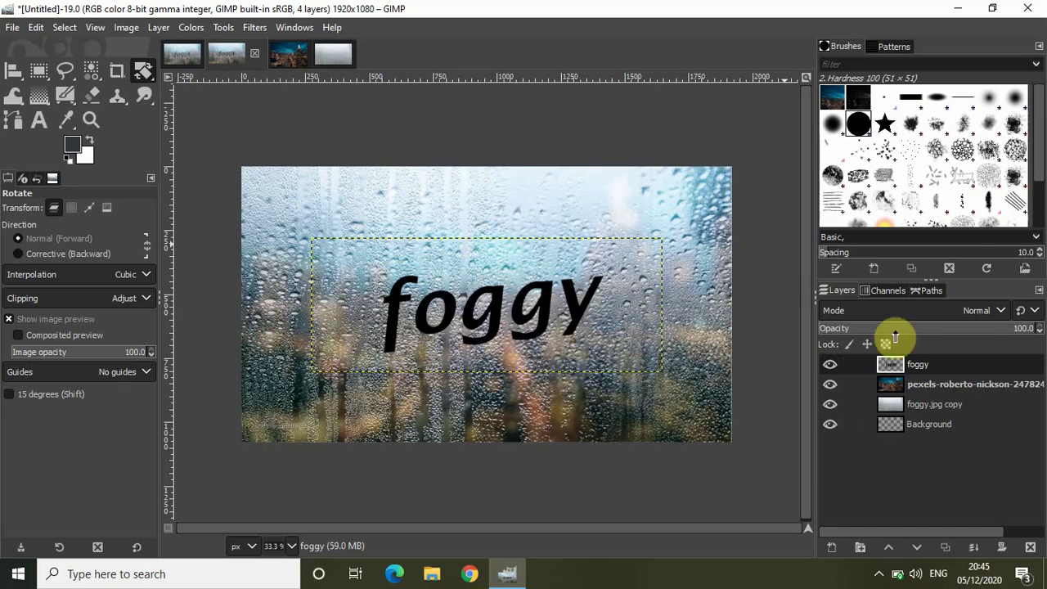
Set the blend mode of the "foggy" text layer to Grain merge.
left_click(981, 311)
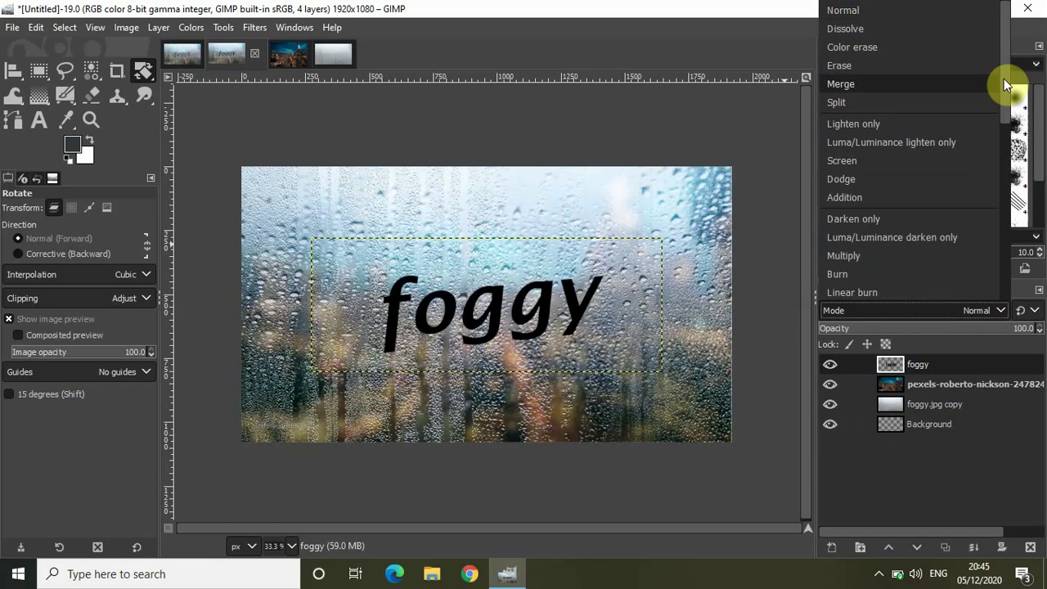
scroll(1010, 147, "down", 5)
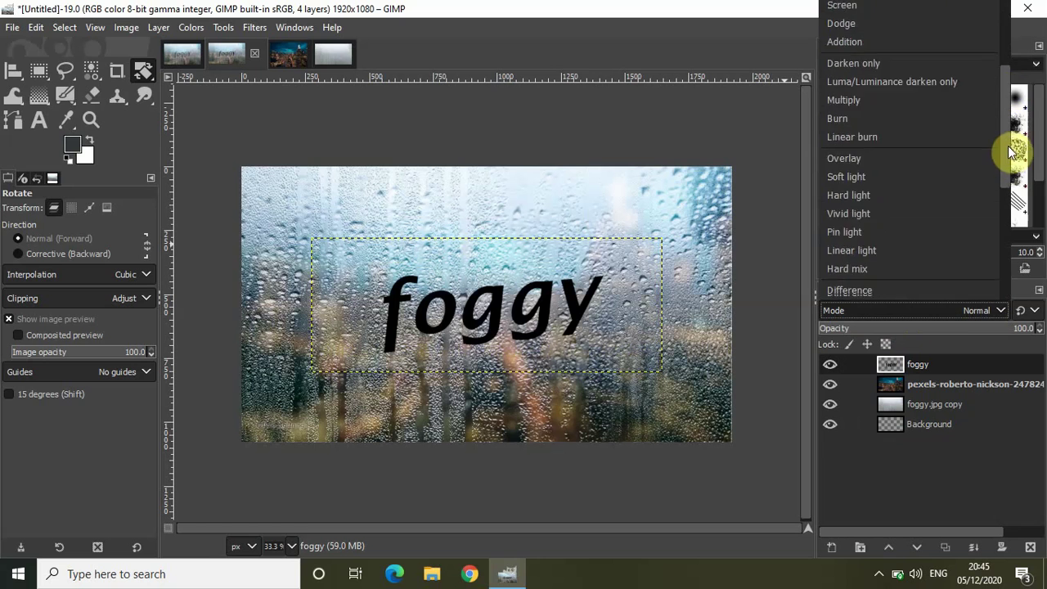
scroll(1016, 196, "up", 5)
scroll(1014, 217, "down", 6)
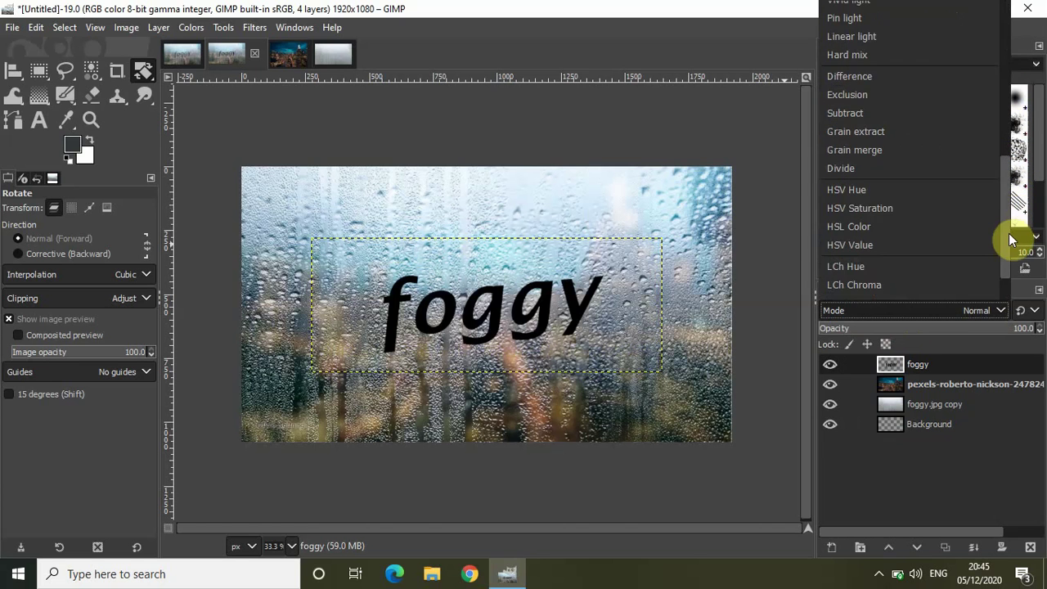
scroll(1009, 233, "up", 2)
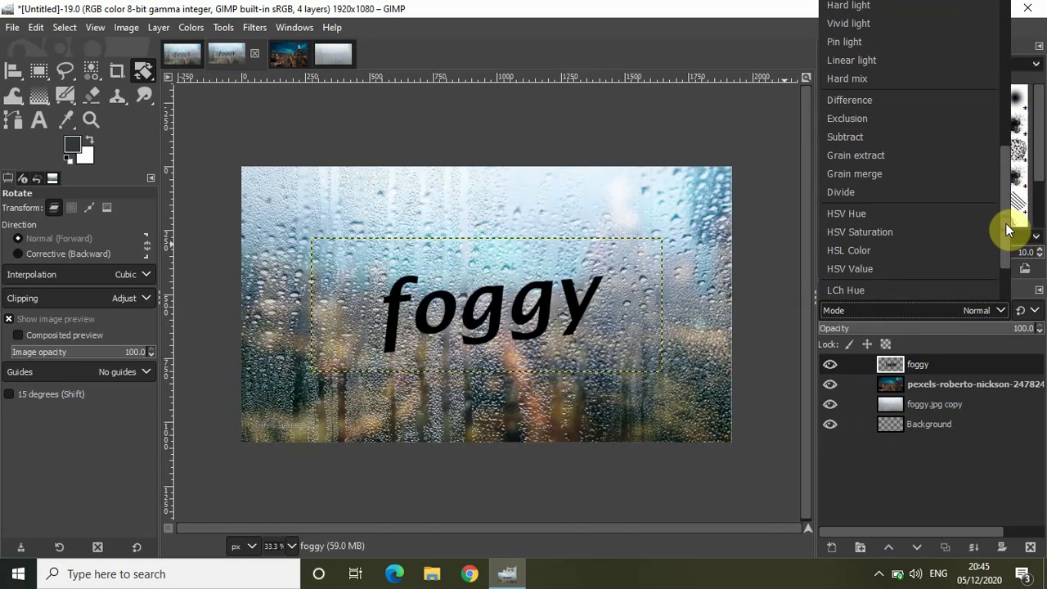
left_click(881, 173)
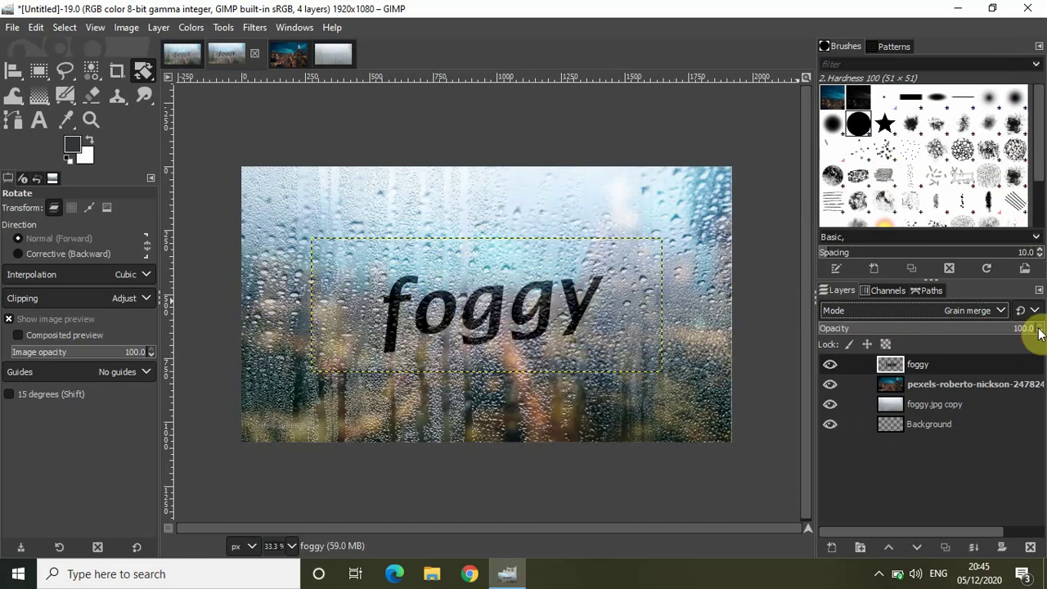
Lower the opacity of the "foggy" text layer to 84.
scroll(1041, 331, "down", 6)
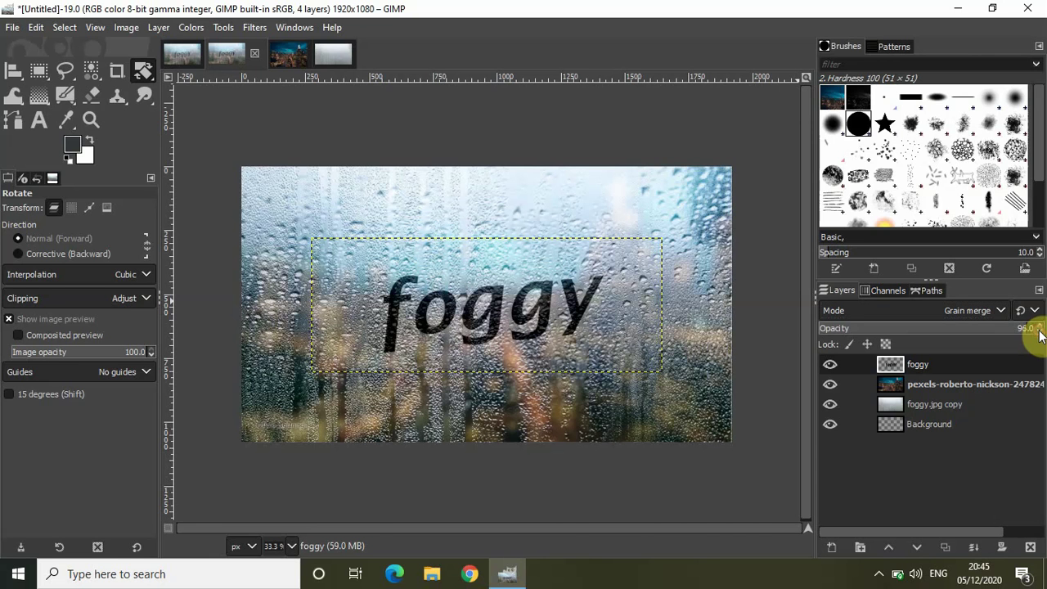
scroll(1041, 331, "down", 9)
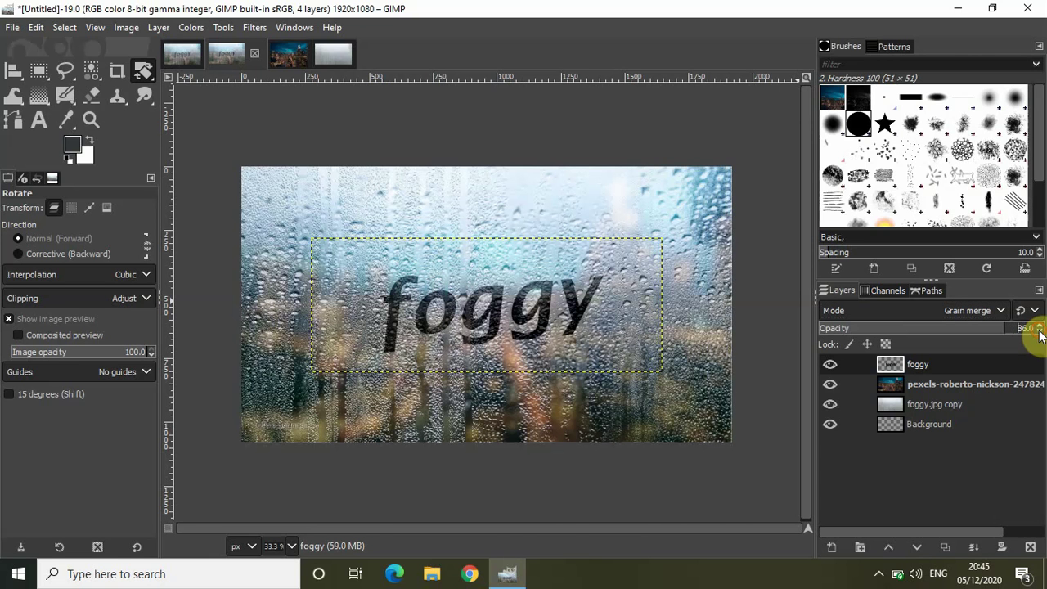
scroll(1041, 331, "down", 2)
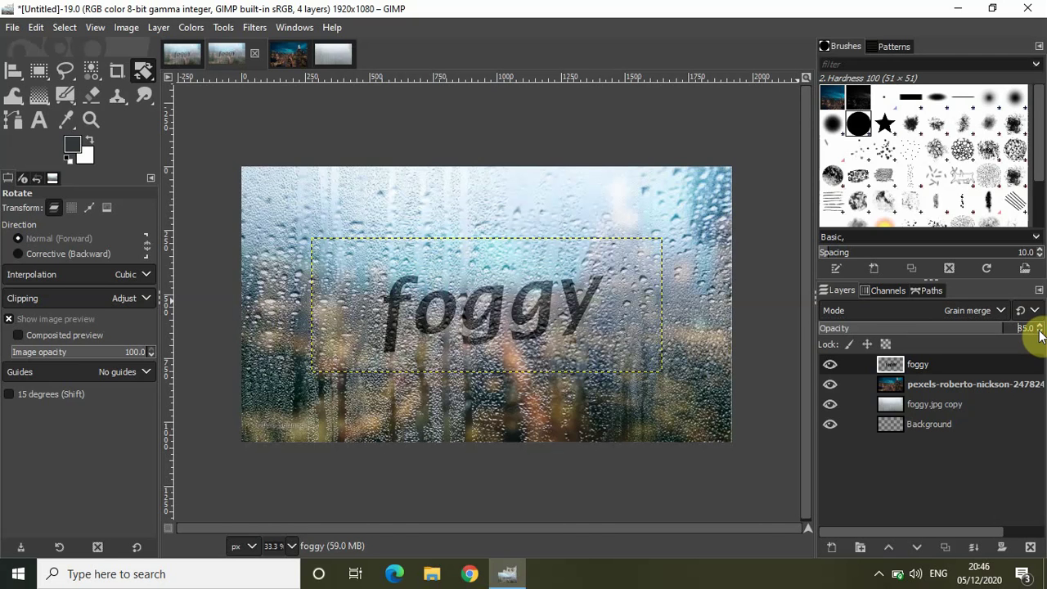
left_click_drag(1016, 332, 1004, 331)
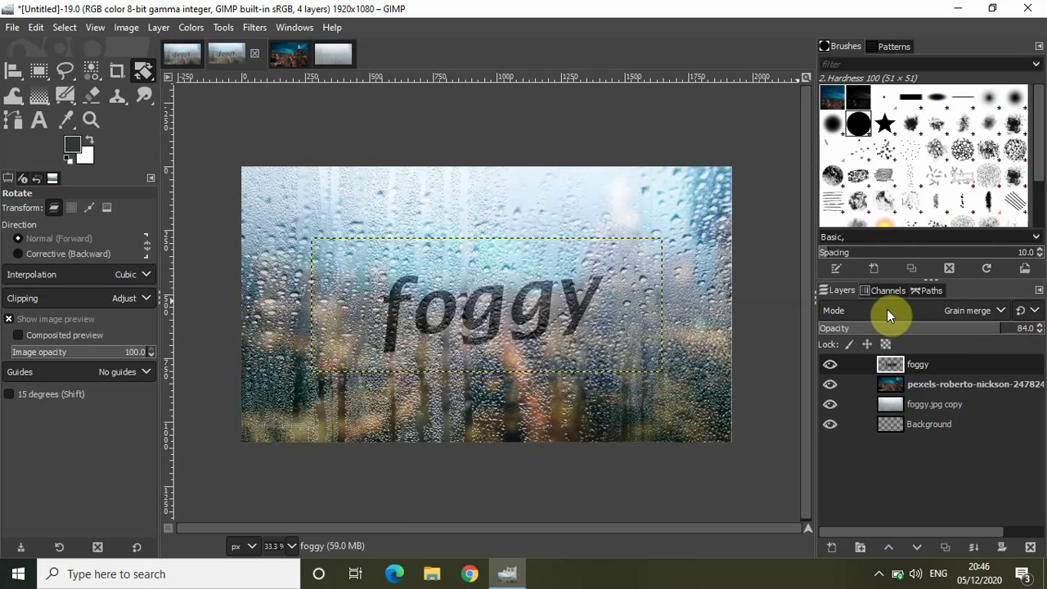
Compare the current composition with the finished example in the open "foggy thumbnail" image and return to the untitled image.
left_click(943, 426)
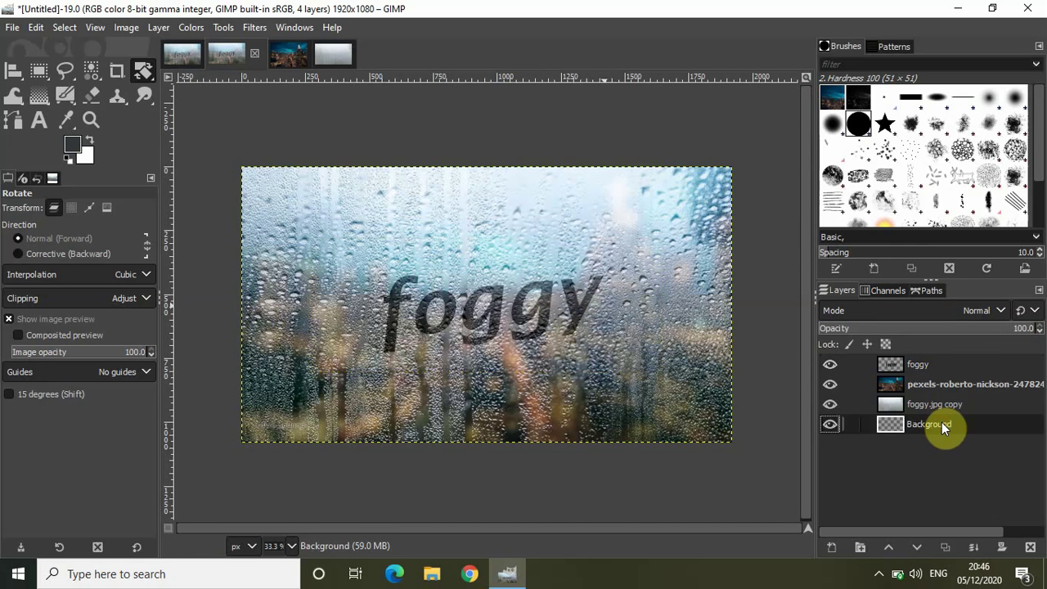
left_click(183, 52)
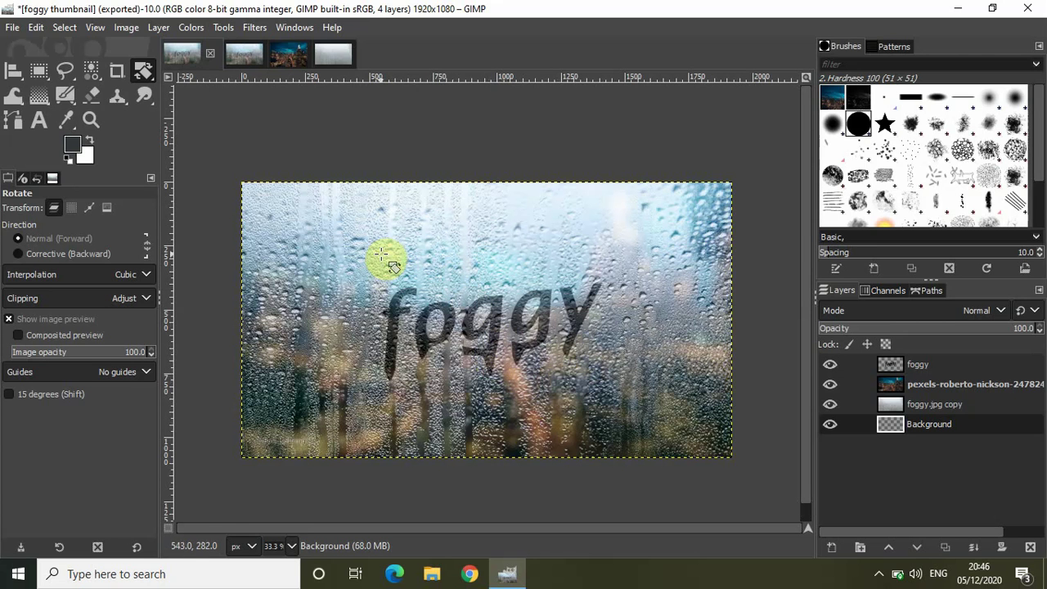
left_click(244, 54)
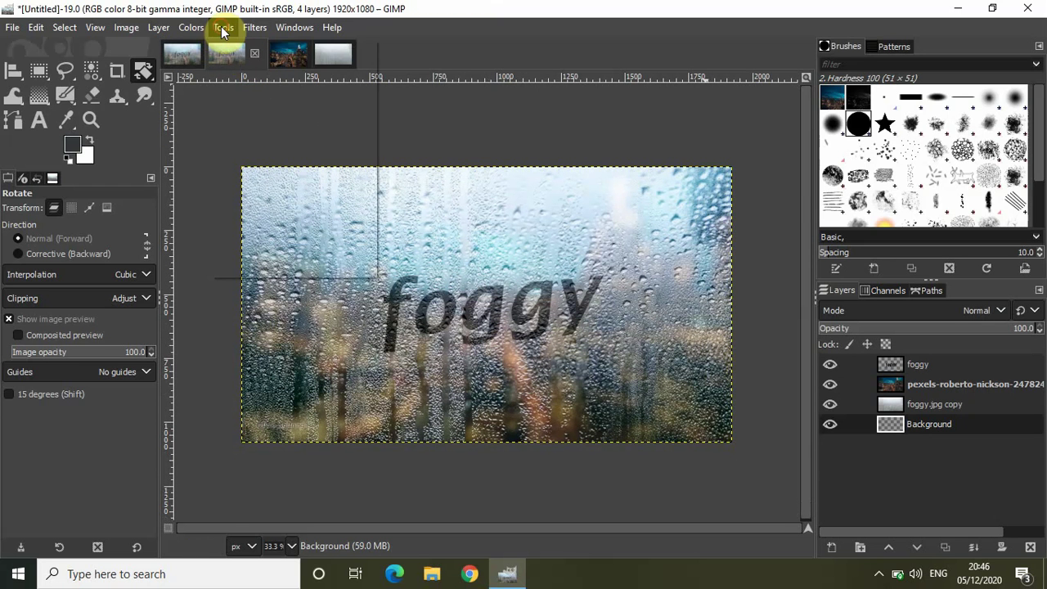
Warp the "foggy" text layer with Warp Transform, pulling the lower edges of its letters downward into drips, and select the Background layer.
left_click(223, 27)
mouse_move(288, 85)
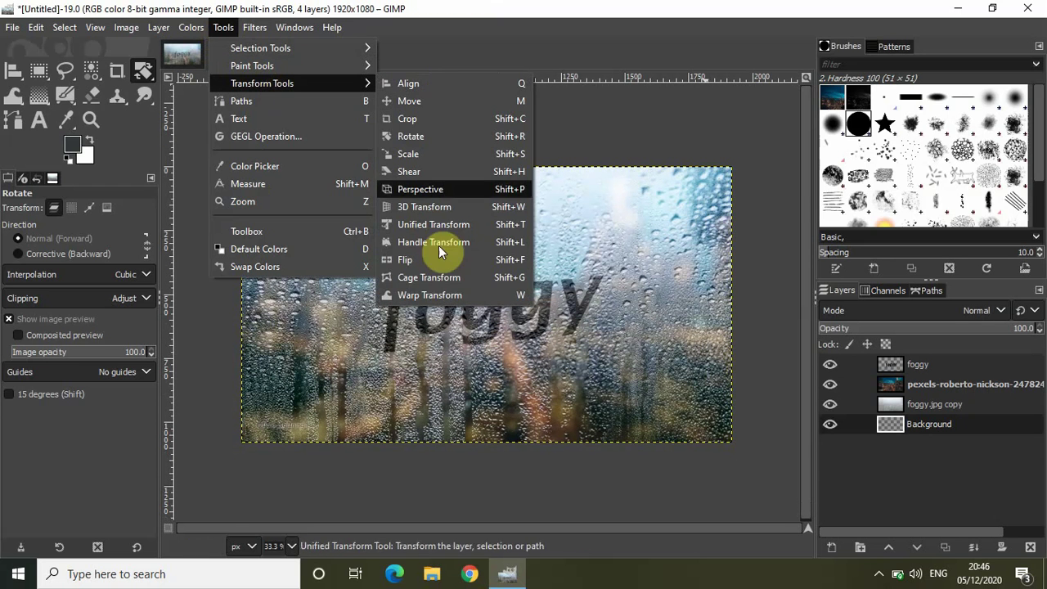
left_click(480, 294)
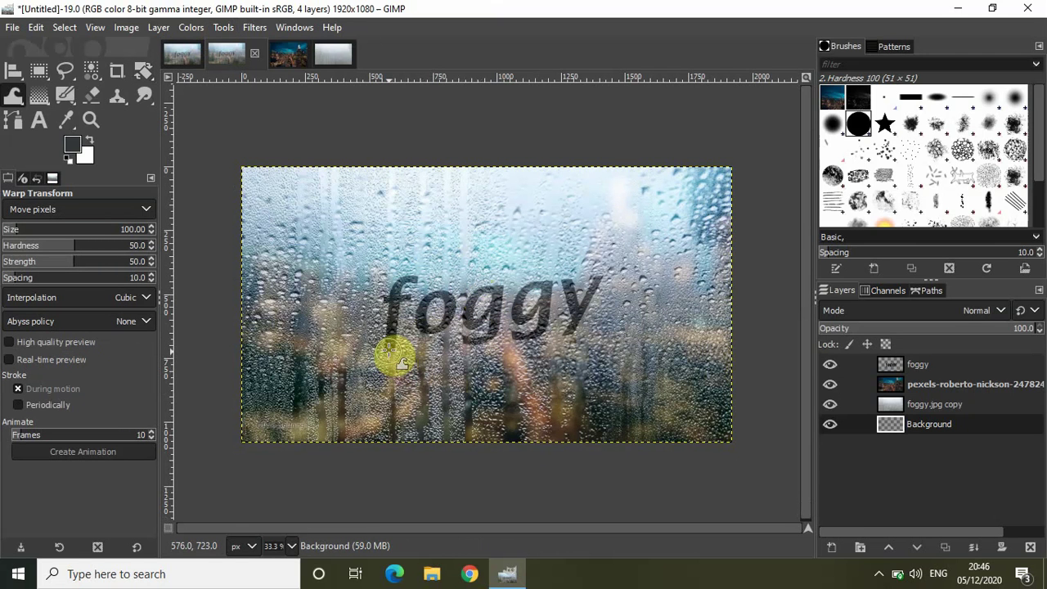
left_click_drag(391, 404, 388, 348)
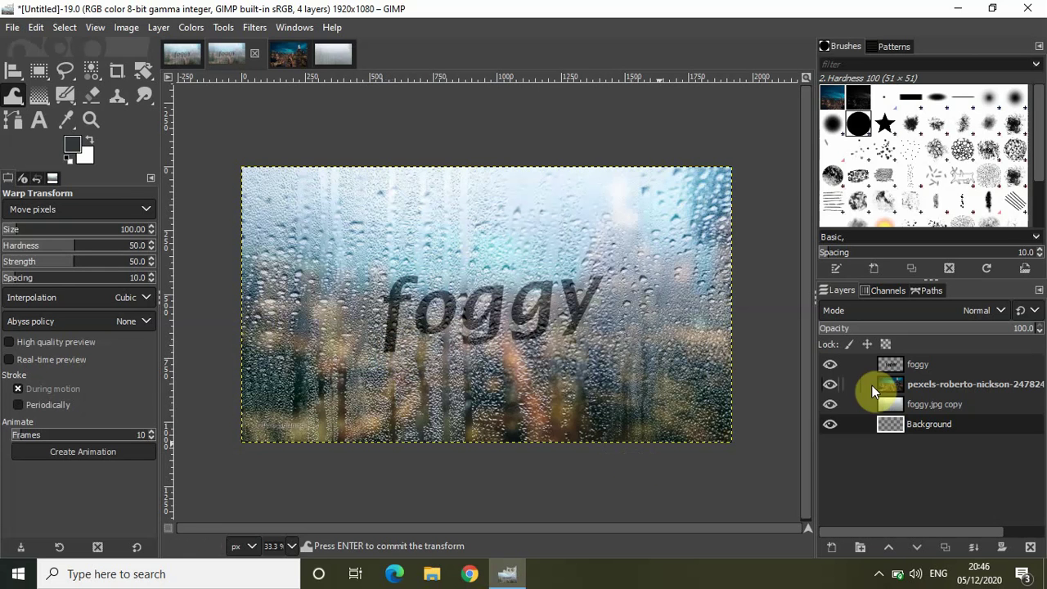
left_click(932, 366)
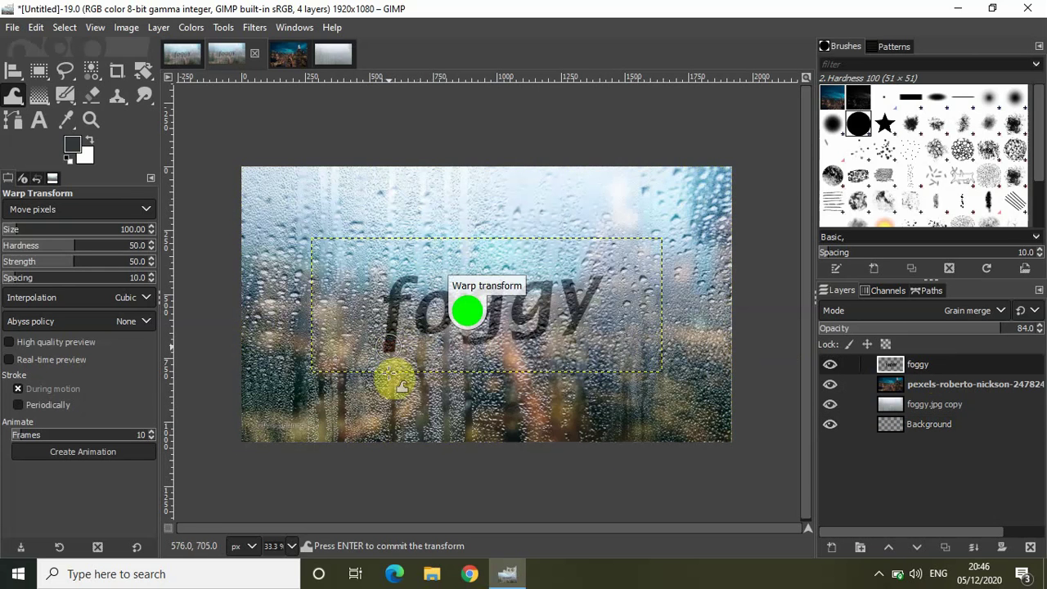
left_click_drag(390, 349, 397, 391)
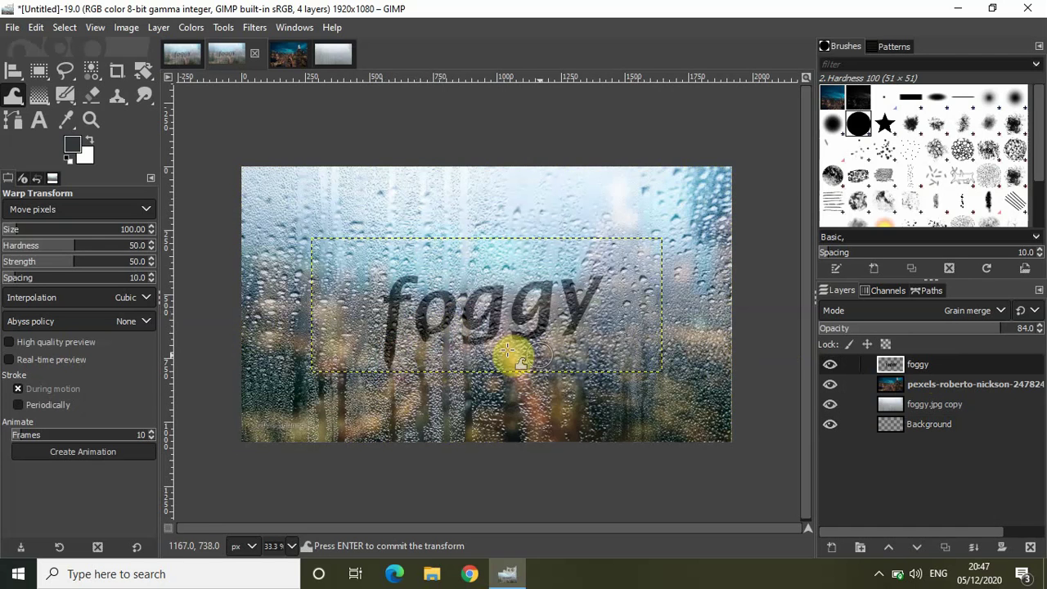
left_click_drag(505, 353, 468, 339)
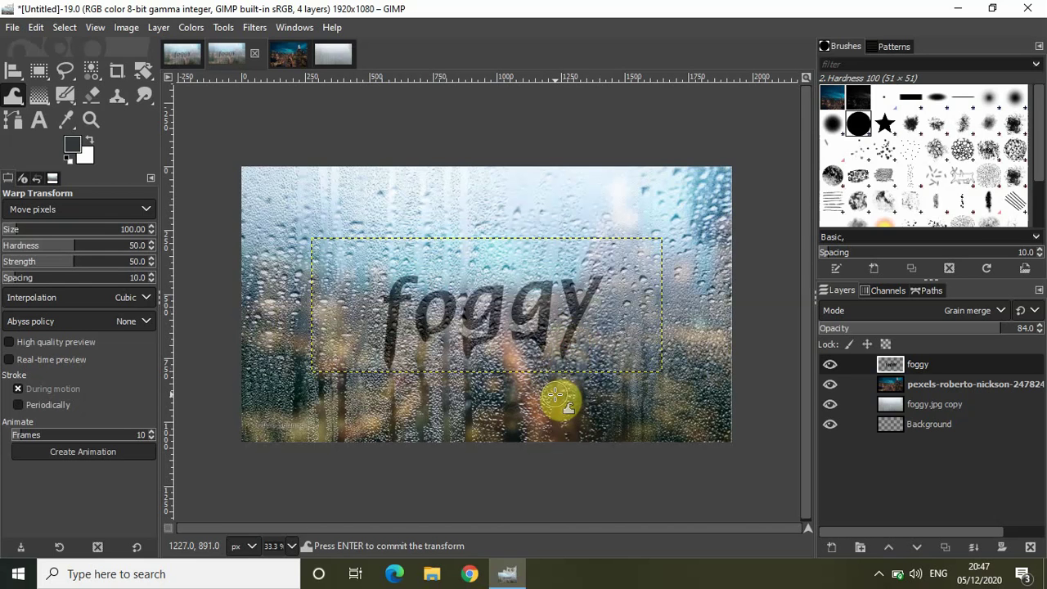
left_click(952, 426)
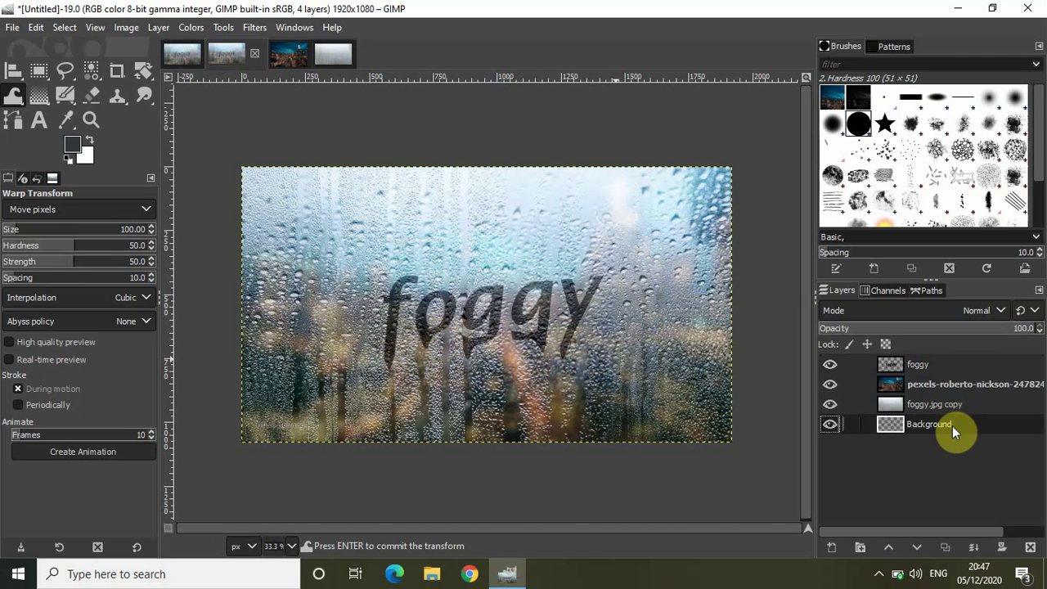